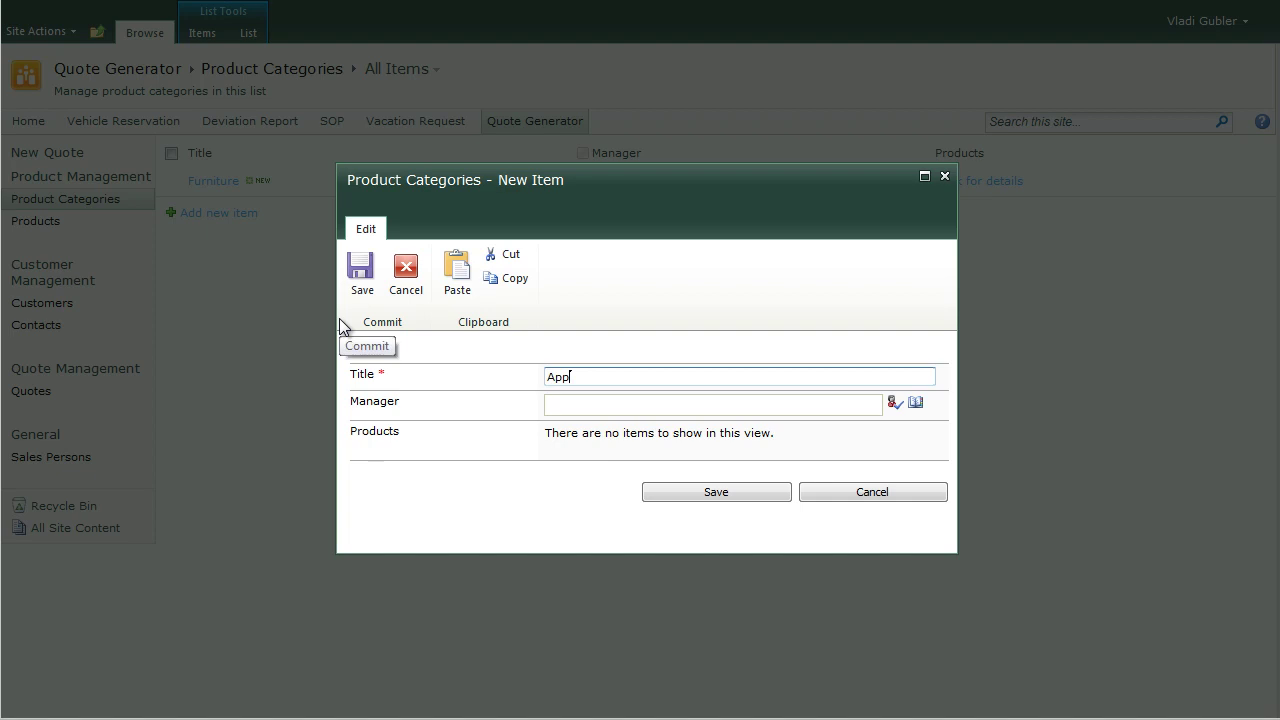
Step: Add the Appliances product category with its manager account and save it
type("iances")
key("Tab")
type("jonathans")
left_click(766, 492)
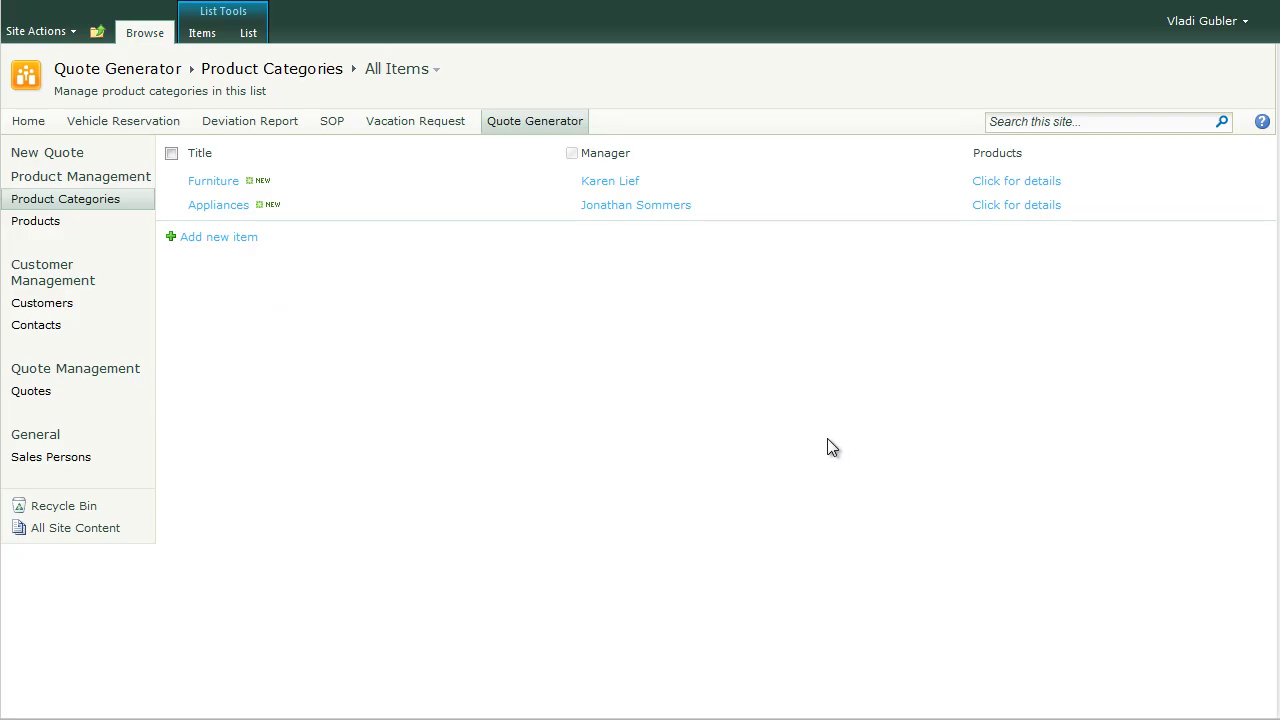
Step: Open the Appliances category and add a Dishwasher product to it
left_click(556, 207)
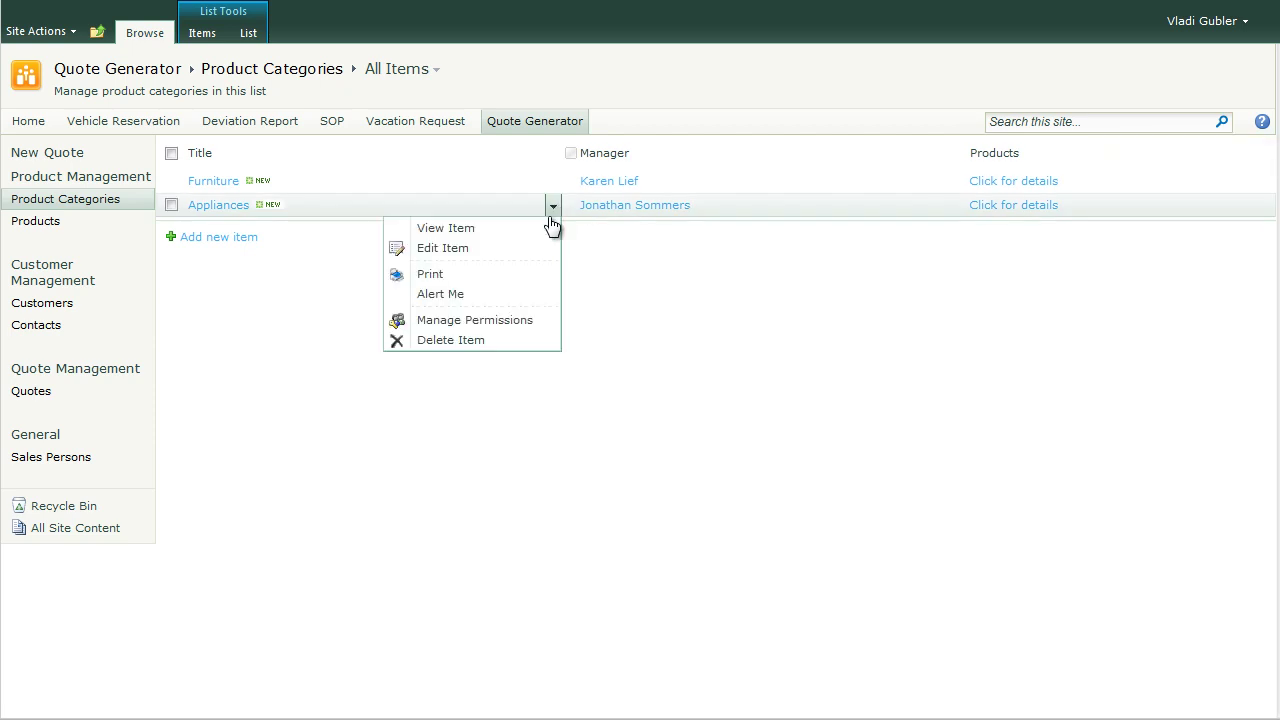
left_click(538, 247)
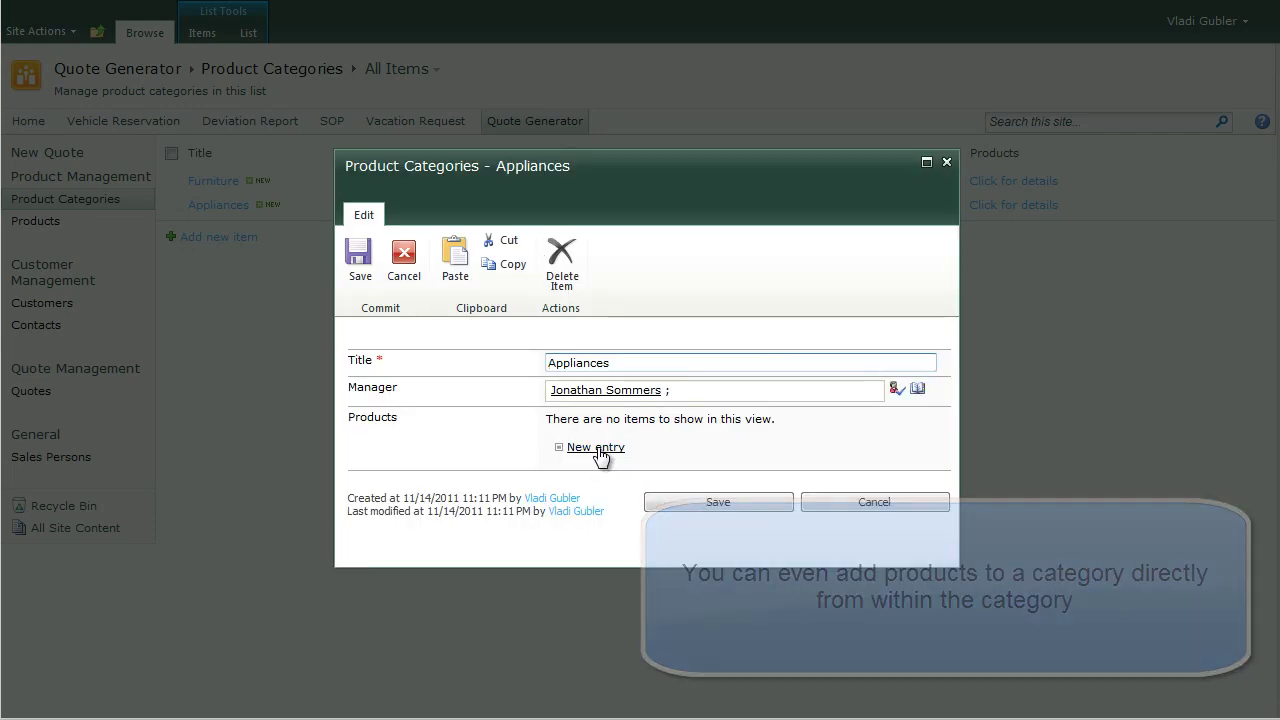
left_click(597, 447)
type("Dishwasher")
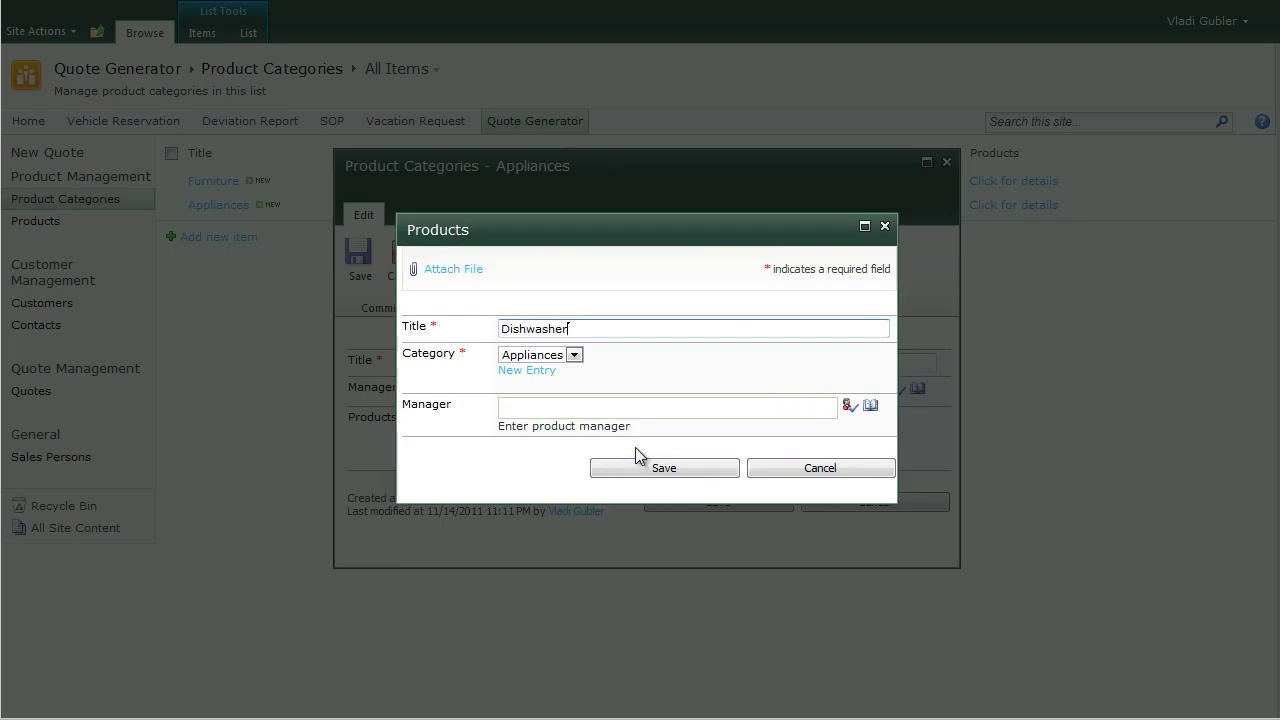
left_click(648, 472)
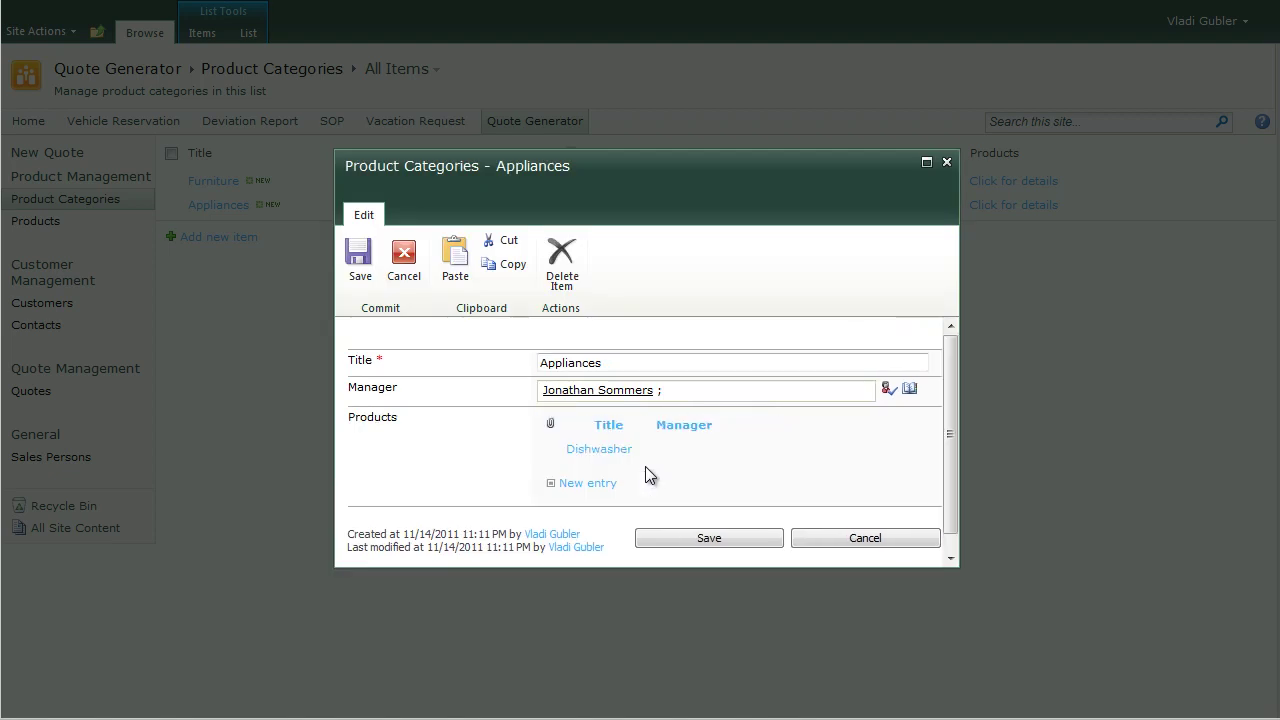
Step: Add a Dryer product and save the Appliances category
left_click(598, 483)
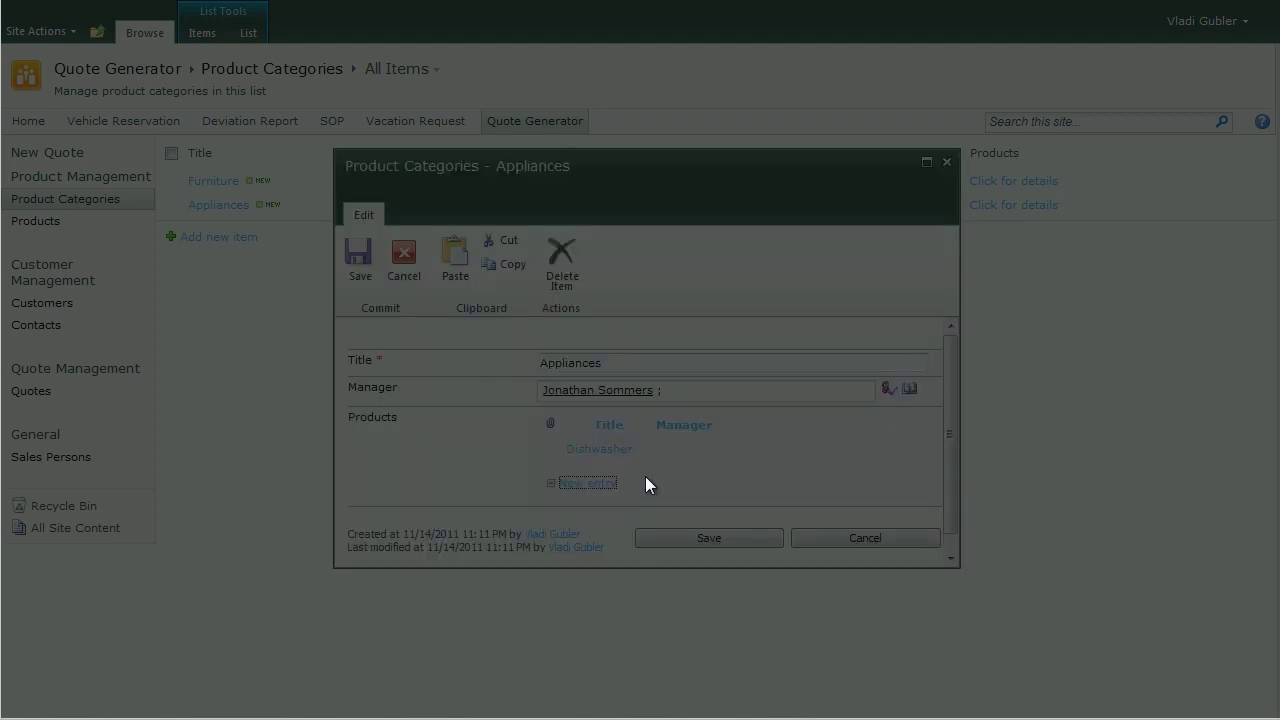
type("Dryer")
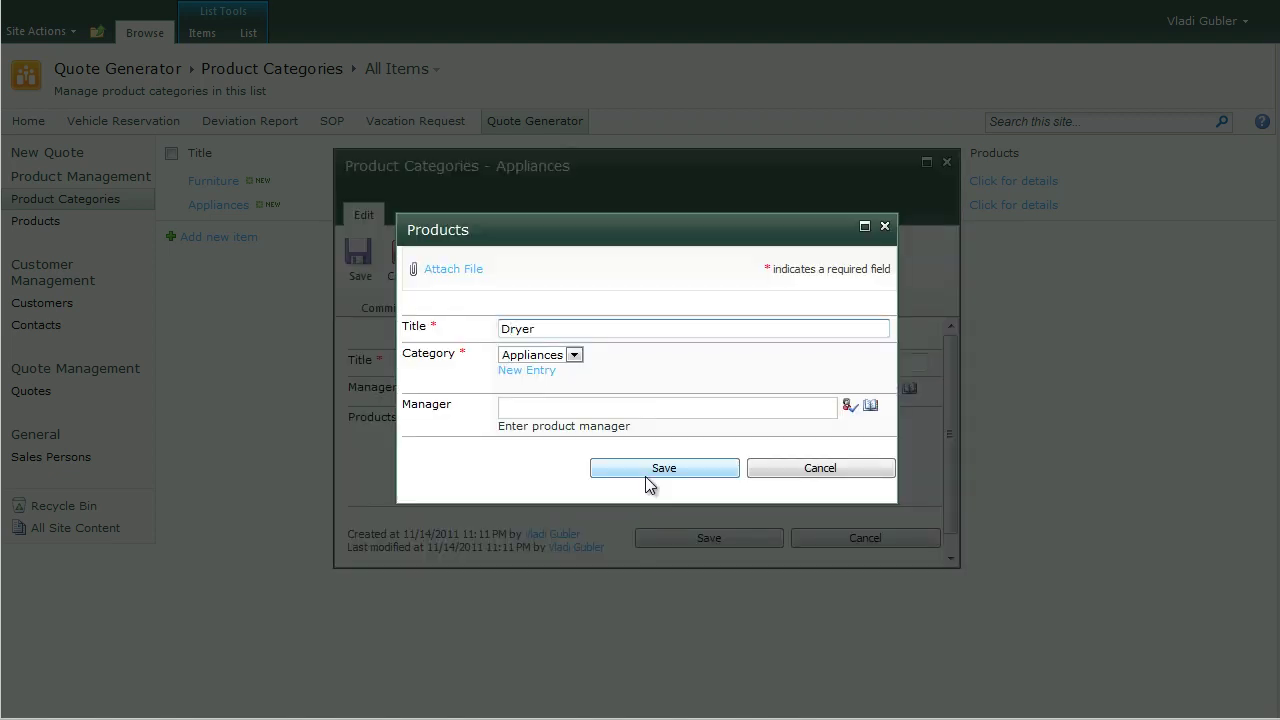
left_click(650, 477)
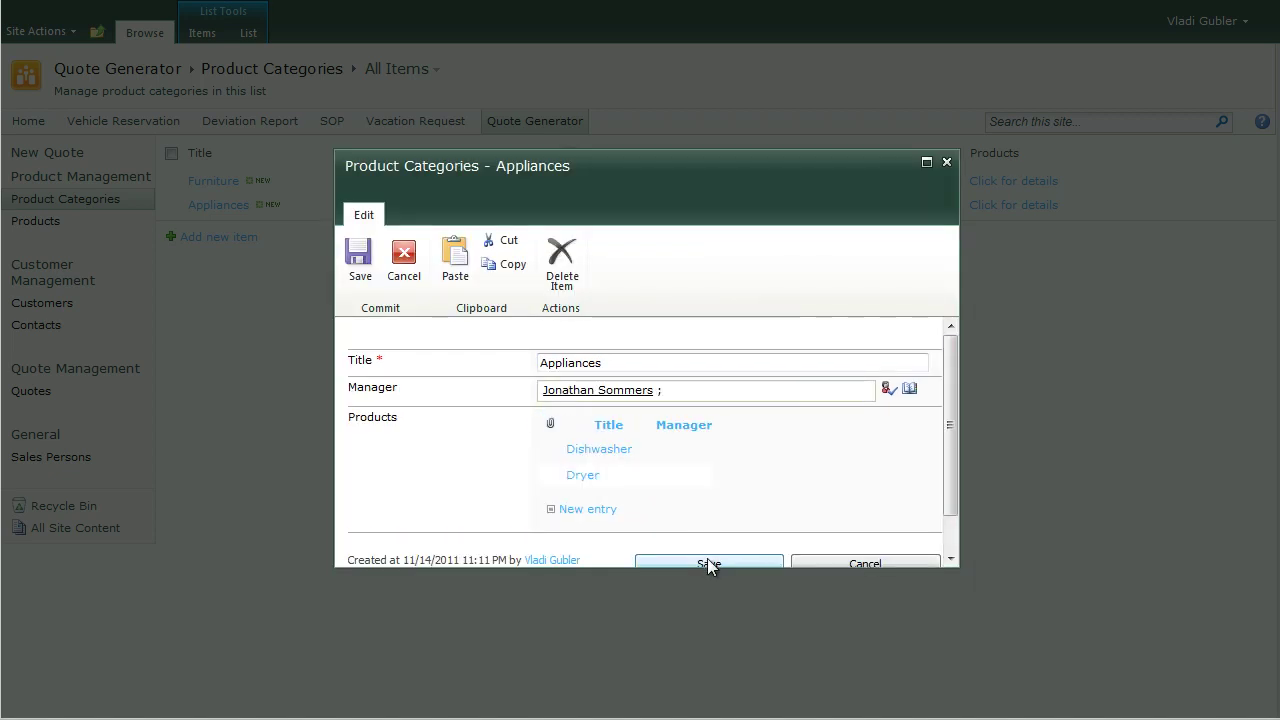
left_click(707, 558)
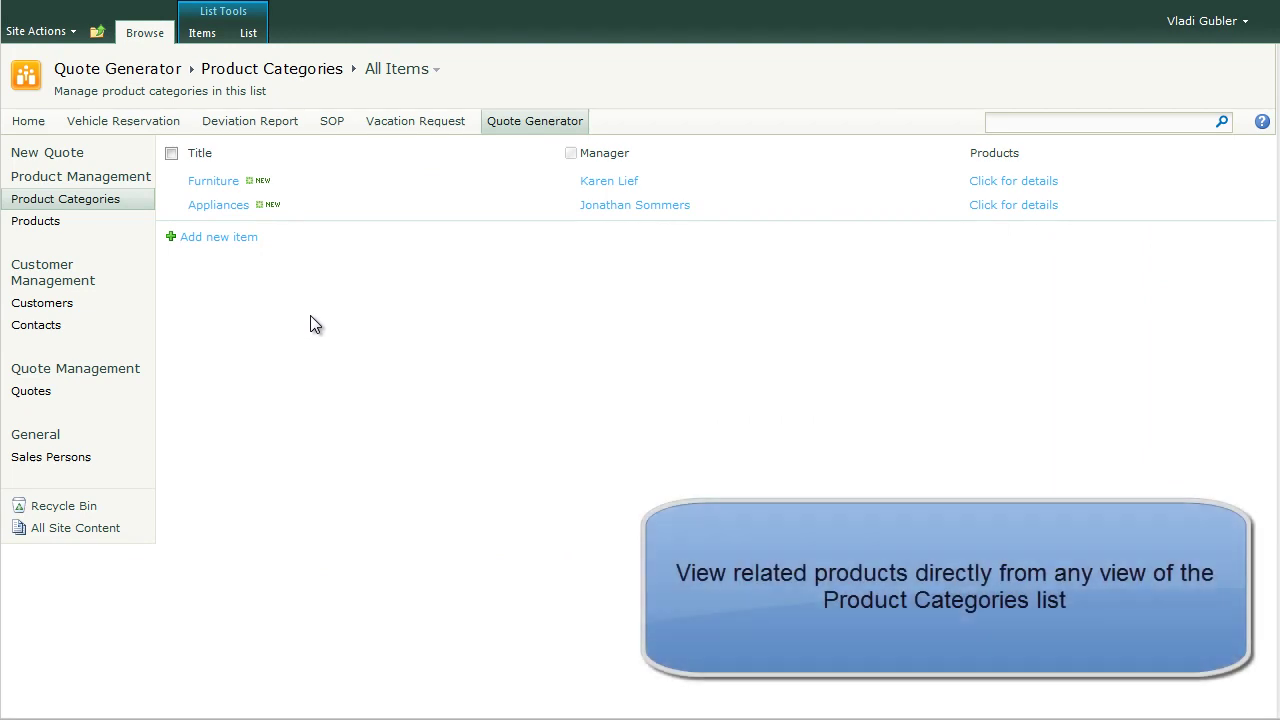
Step: Preview and close the Appliances related products, then go to the Products list
left_click(1001, 206)
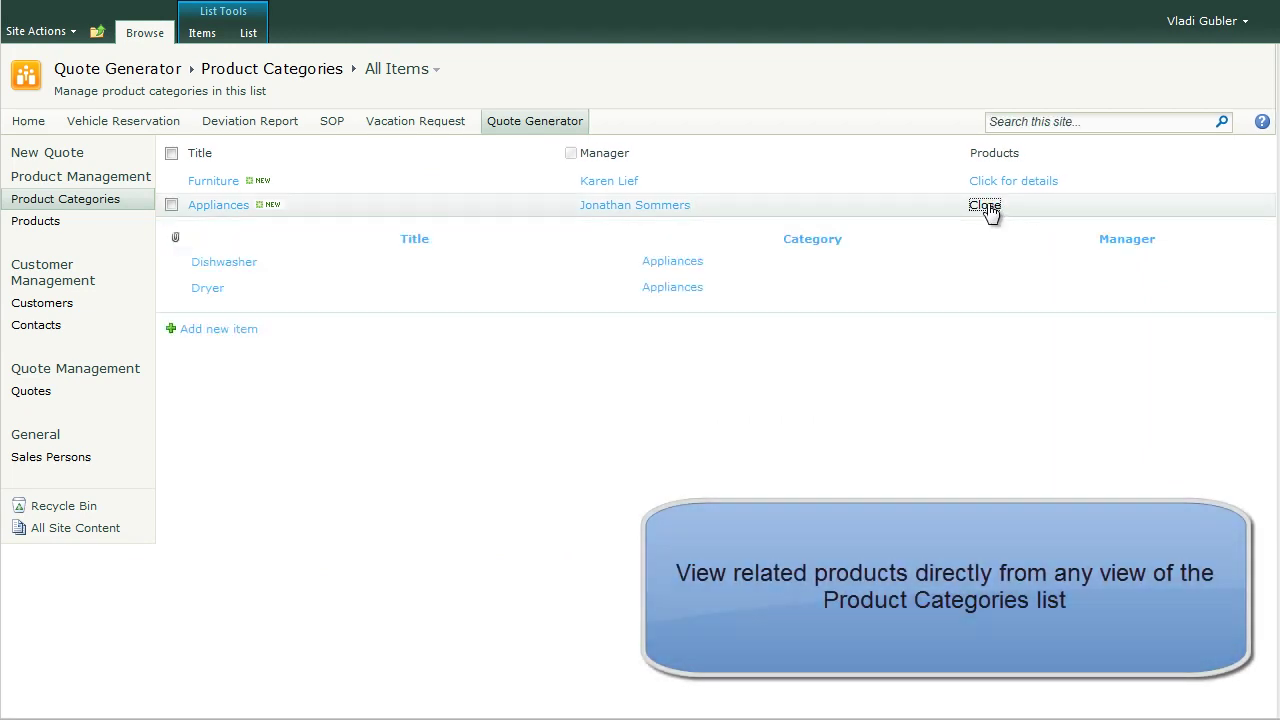
left_click(988, 208)
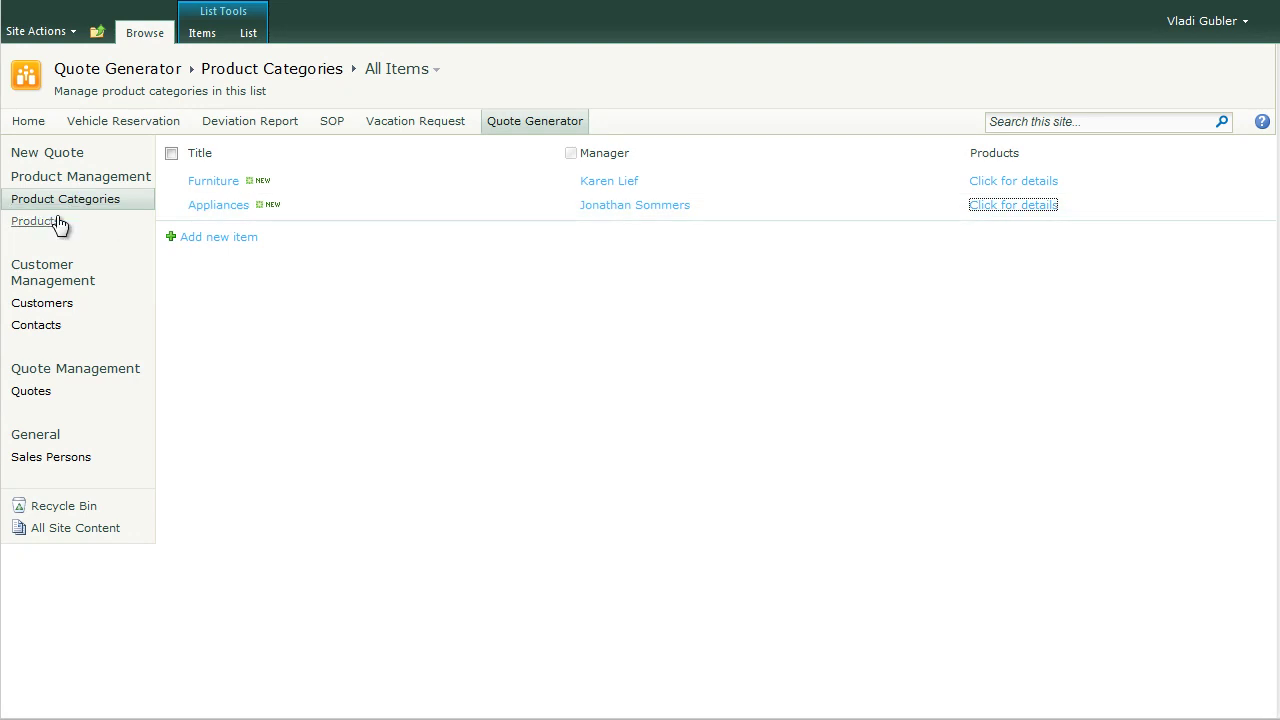
left_click(35, 221)
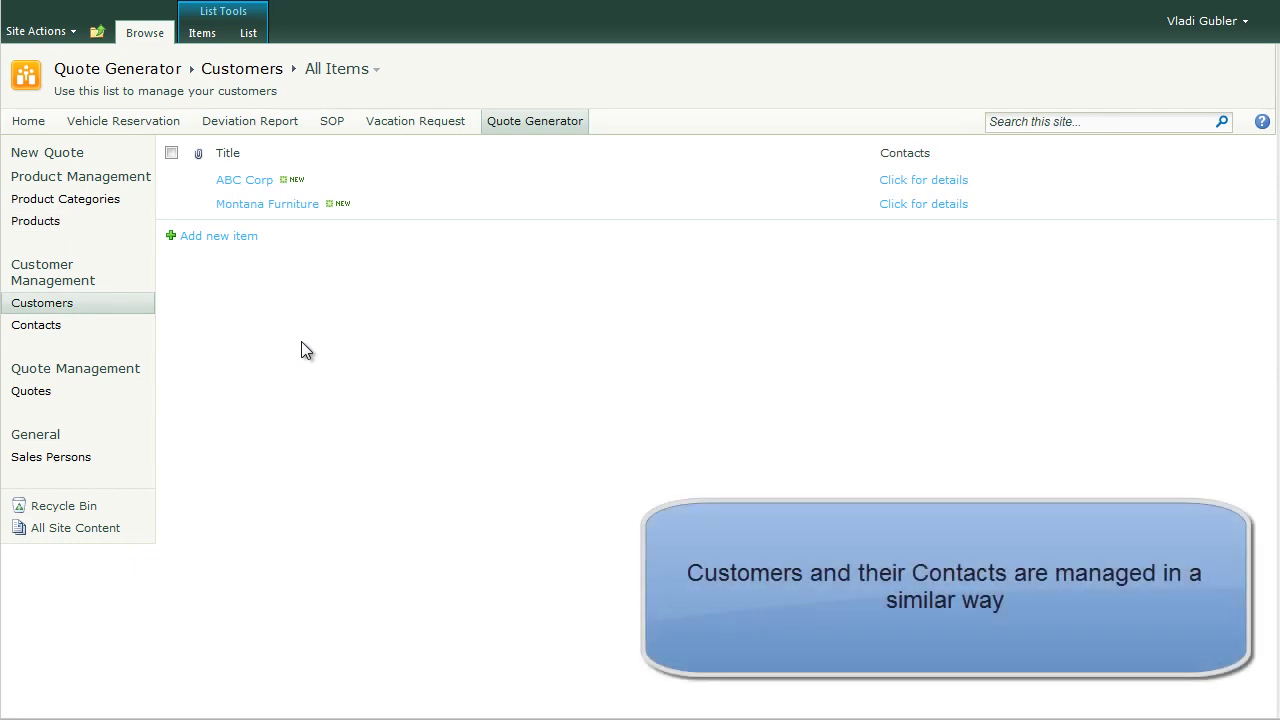
Step: Create customer Arrow Corp and open it for editing
left_click(237, 242)
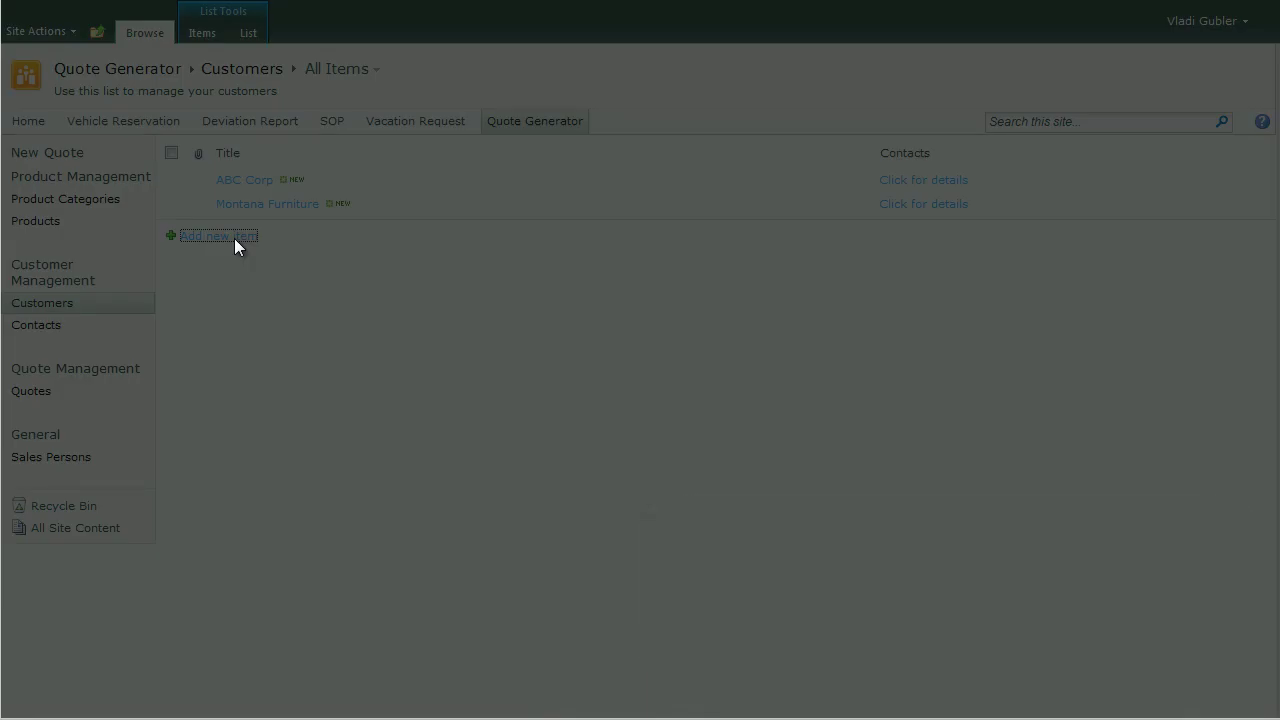
type("Arrow Corp")
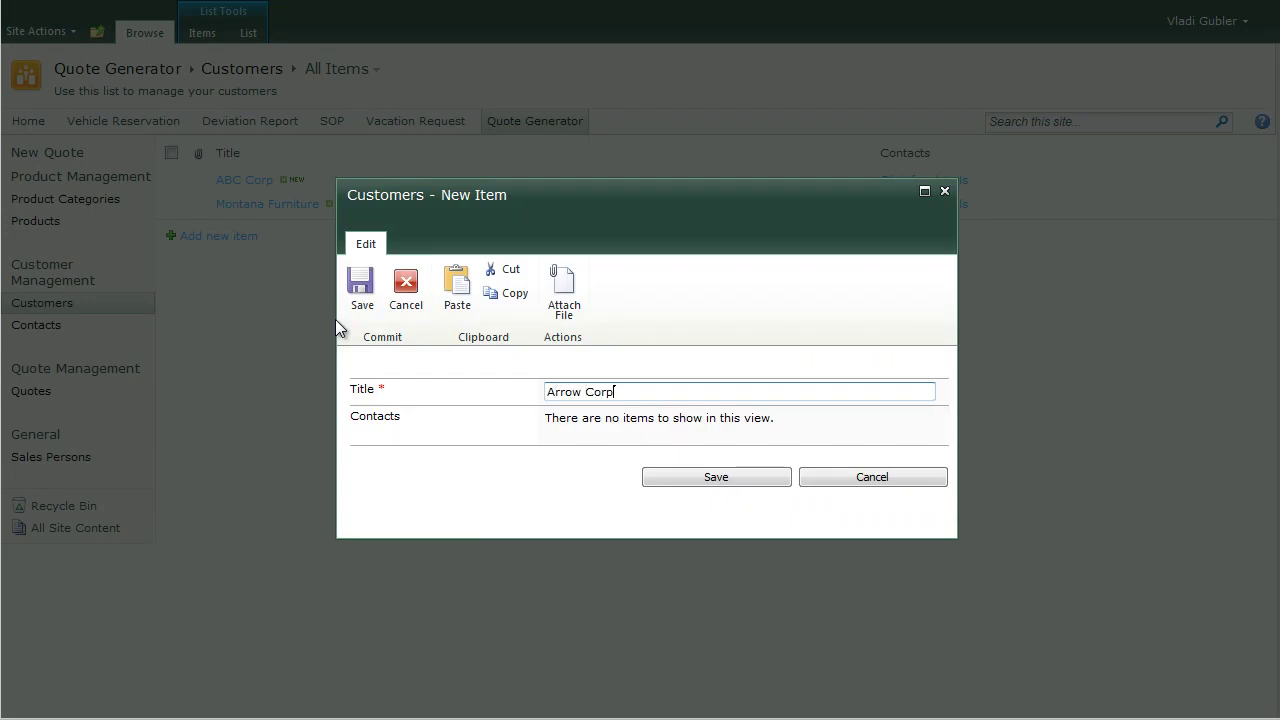
left_click(674, 479)
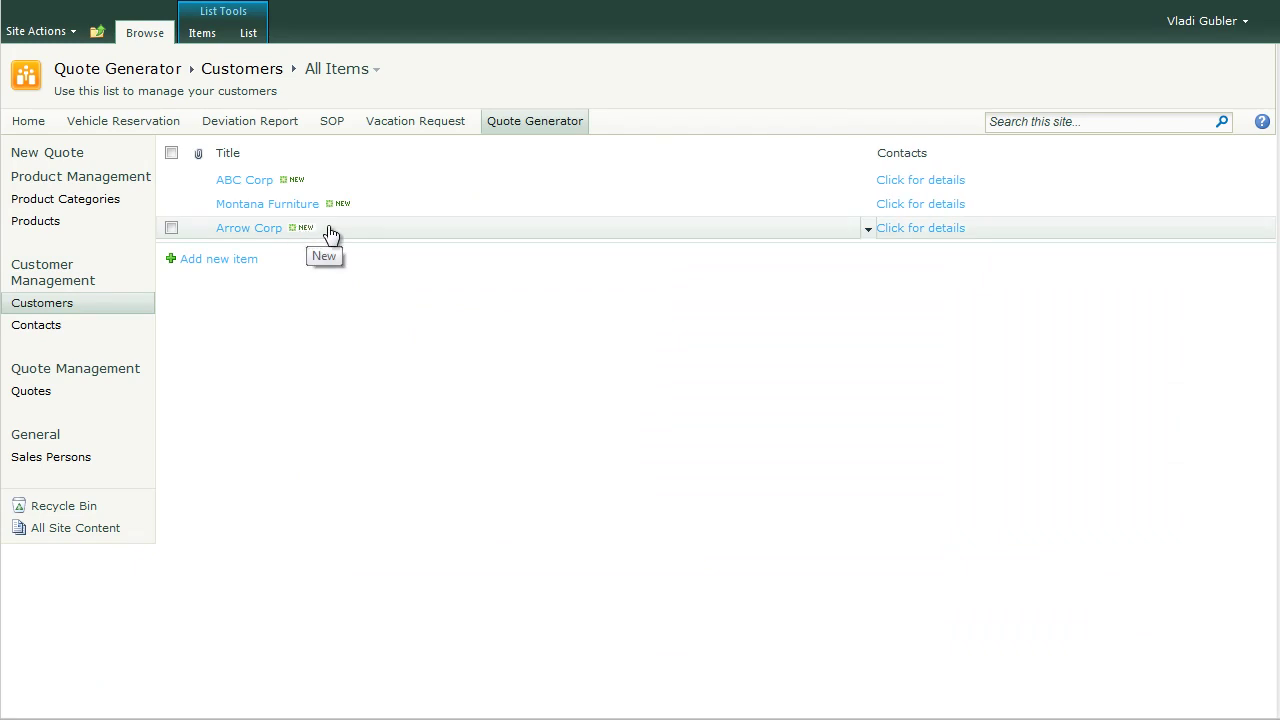
left_click(864, 229)
left_click(826, 276)
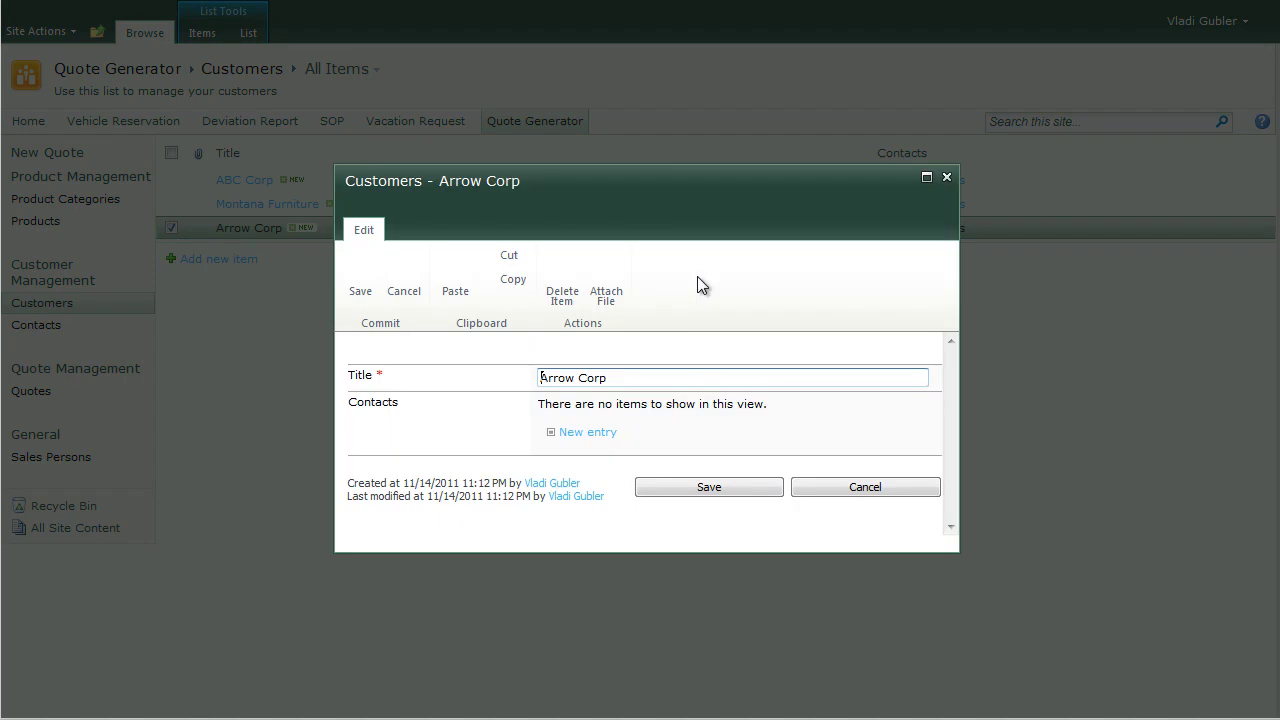
Step: Add an Arrow Corp contact with the contact's name, phone number and position
left_click(640, 433)
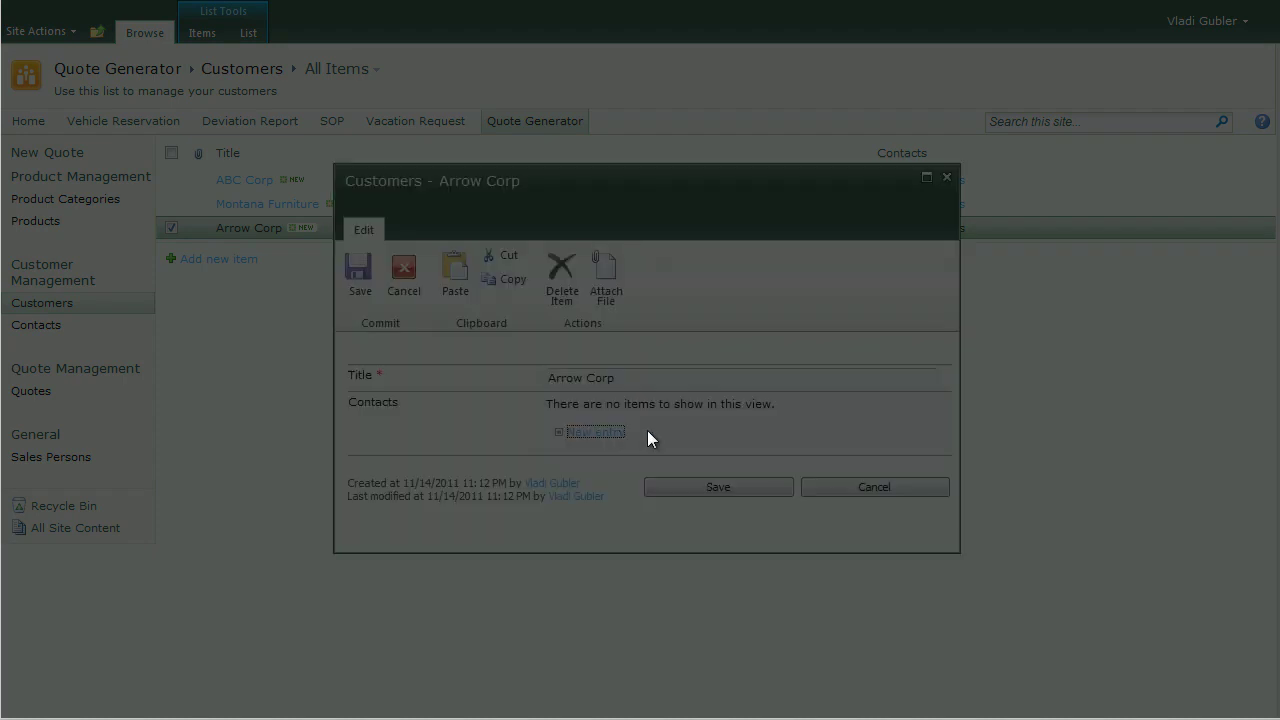
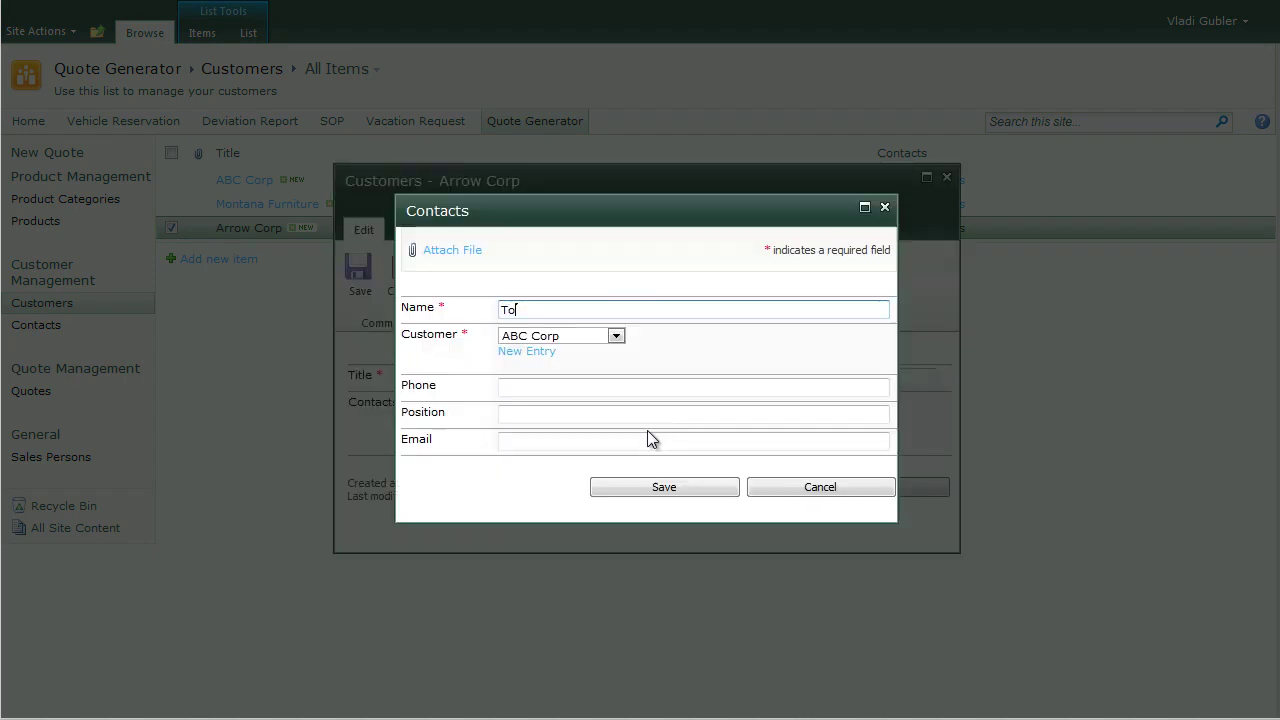
left_click(613, 336)
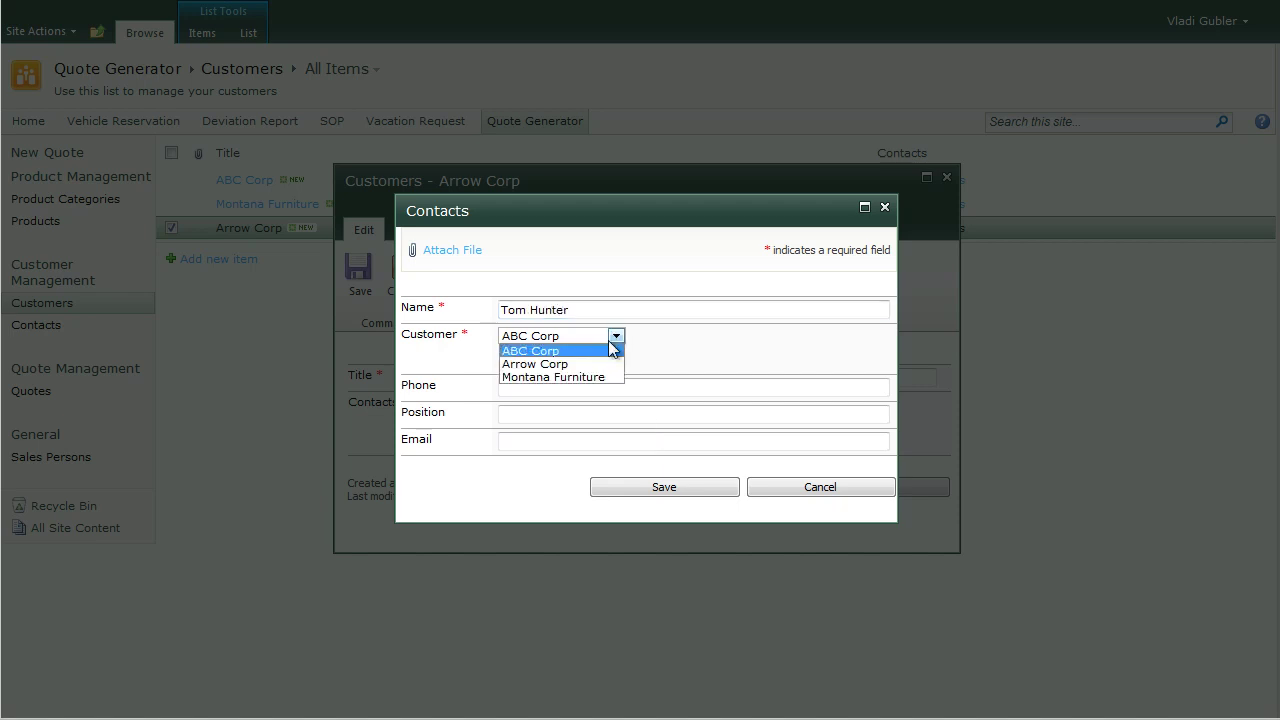
left_click(601, 366)
left_click(571, 386)
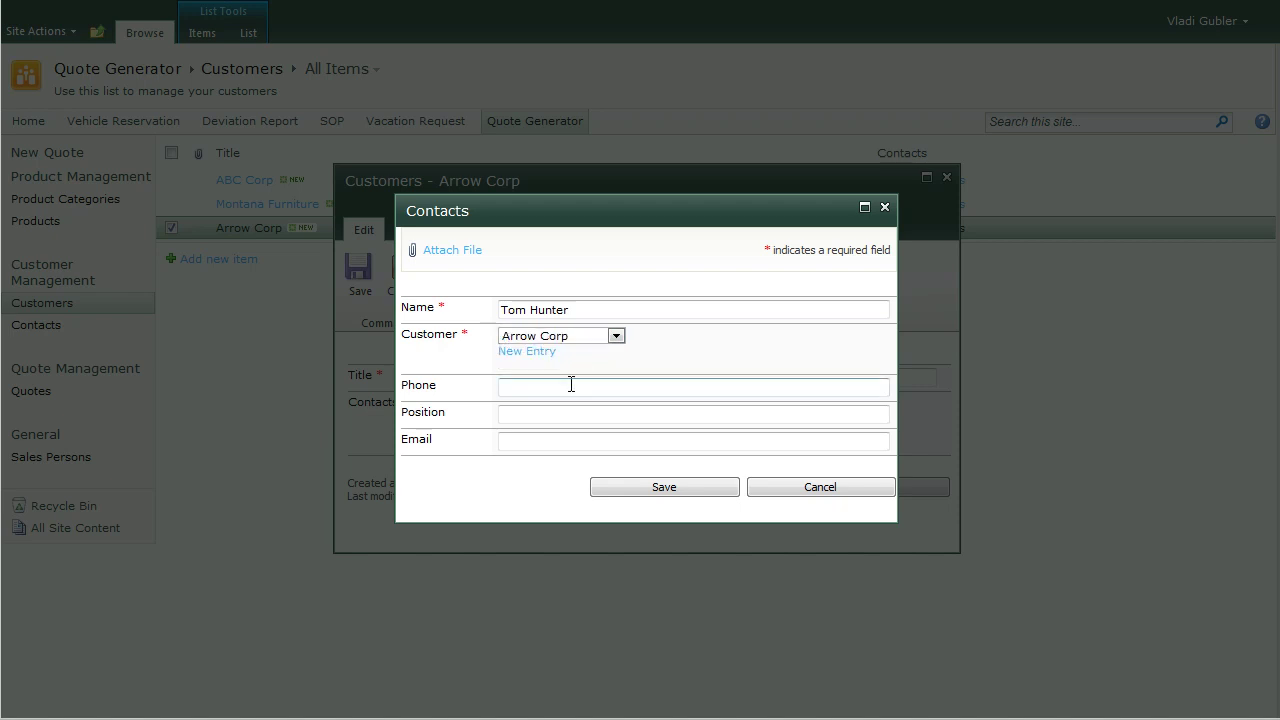
type("(555) 555-7777")
left_click(551, 411)
type("Sales Manager")
left_click(558, 440)
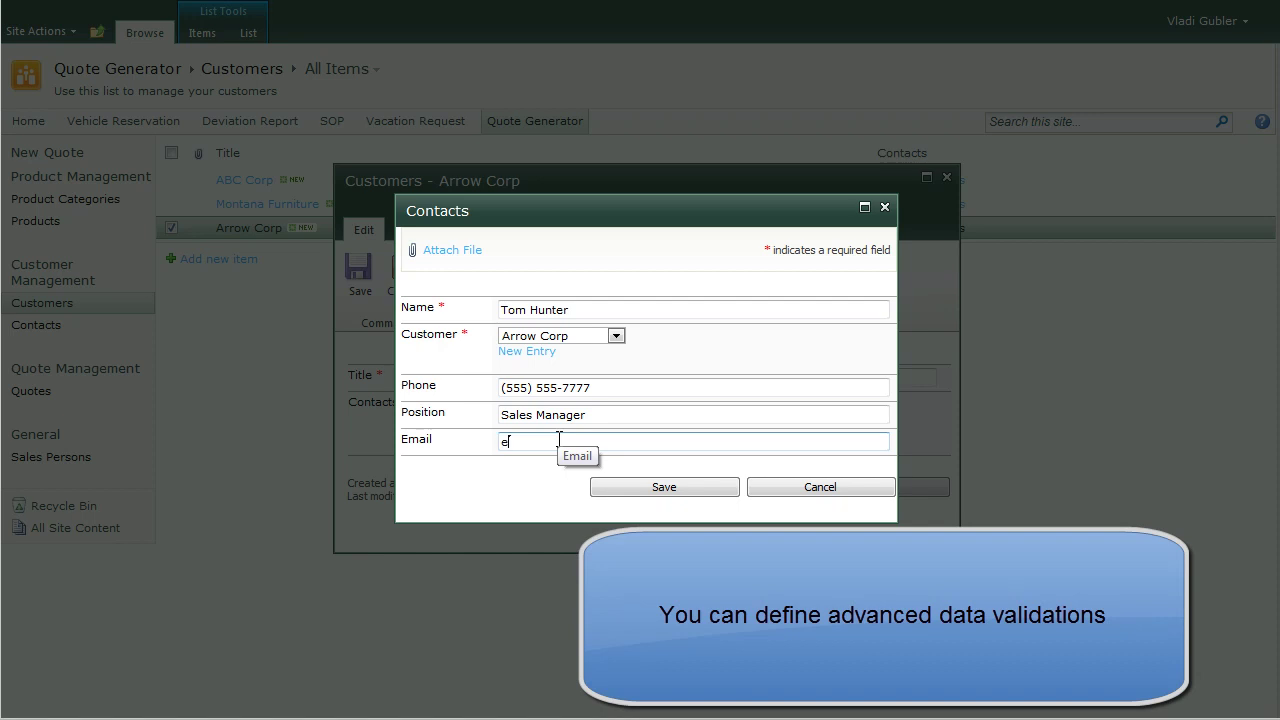
Step: Replace the rejected e-mail with a valid one, then save the contact and Arrow Corp
left_click(654, 488)
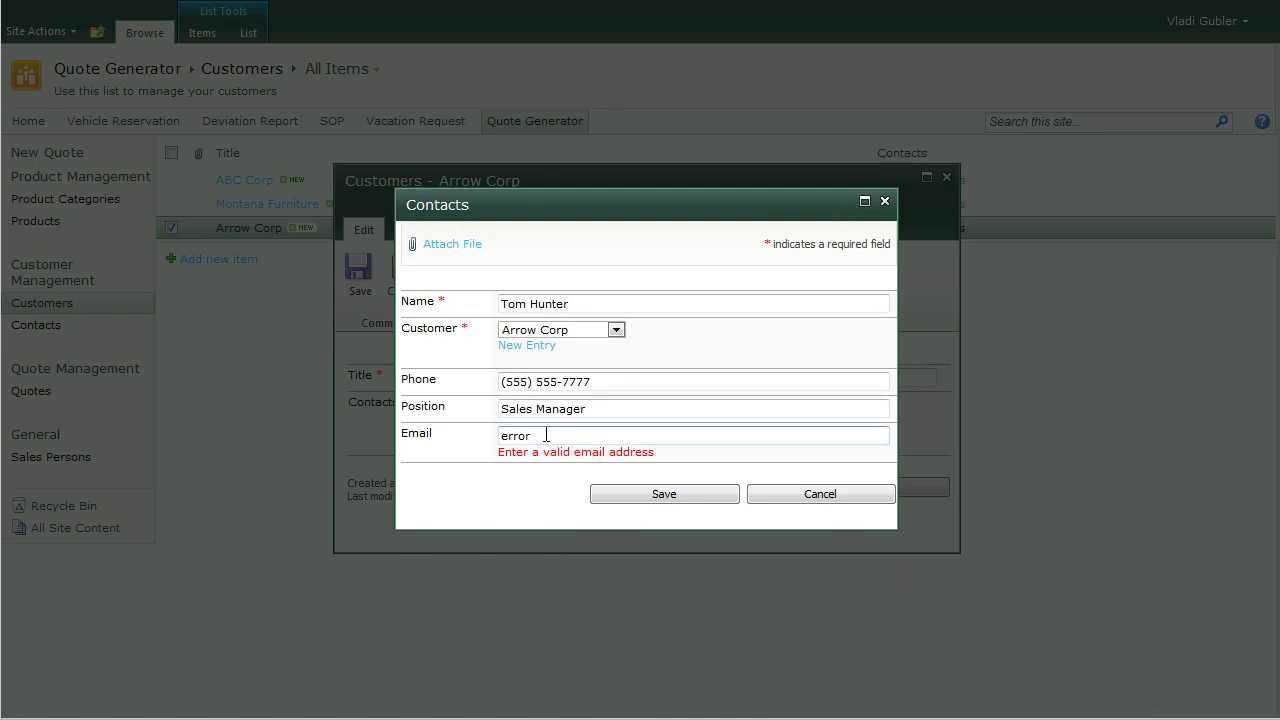
left_click_drag(566, 437, 478, 440)
left_click(624, 495)
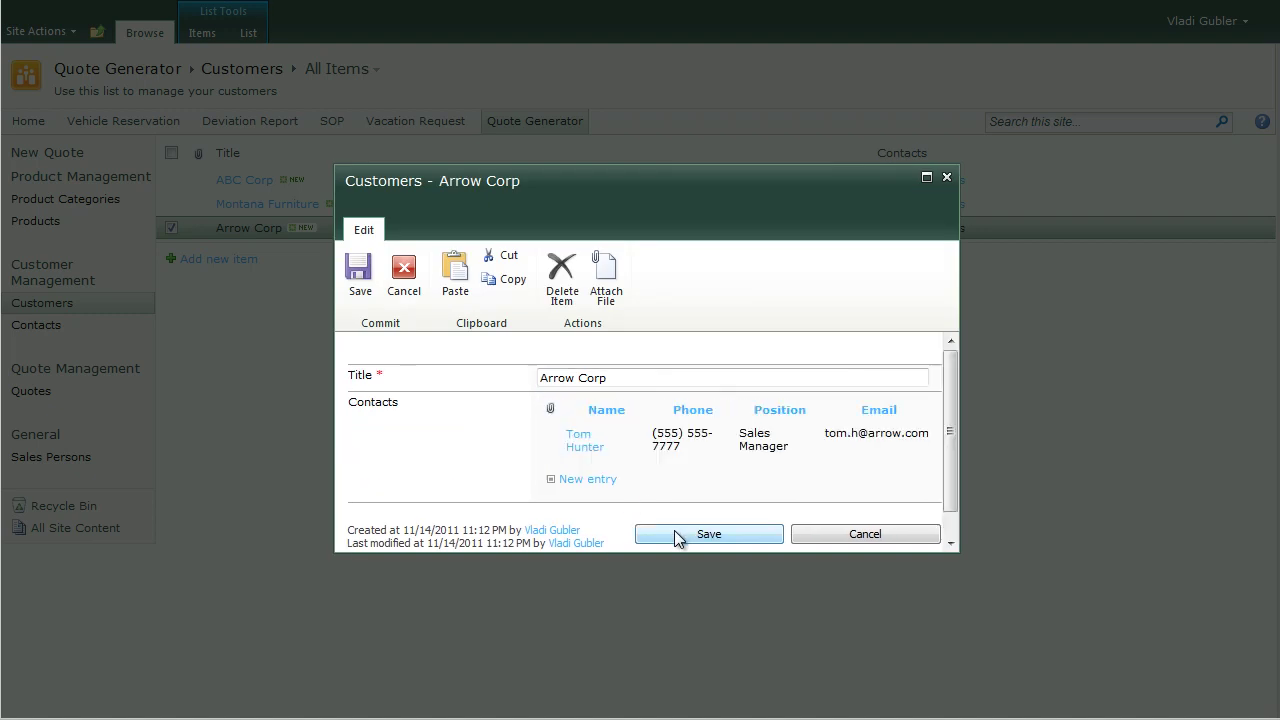
left_click(680, 535)
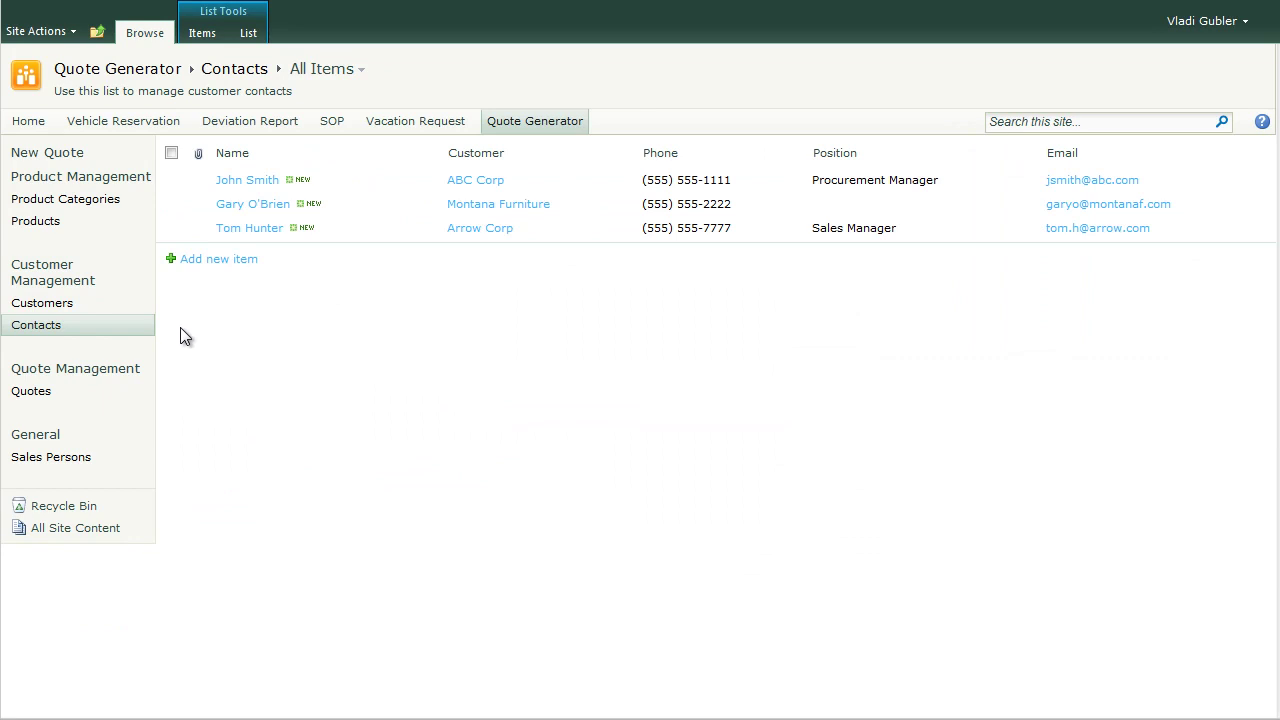
Step: Open the Quotes list showing ABC Corp's quote QT-2011-1
left_click(33, 391)
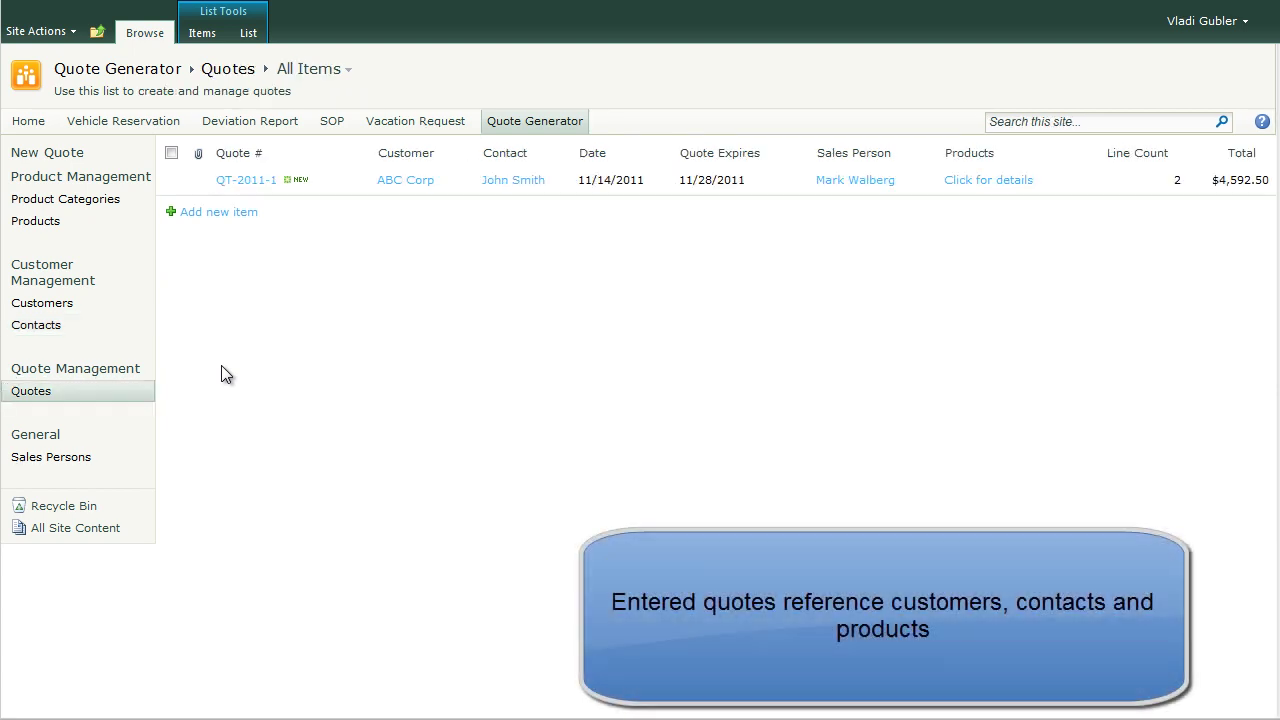
Step: Start a new quote and create customer Brown Corp. from it
left_click(236, 214)
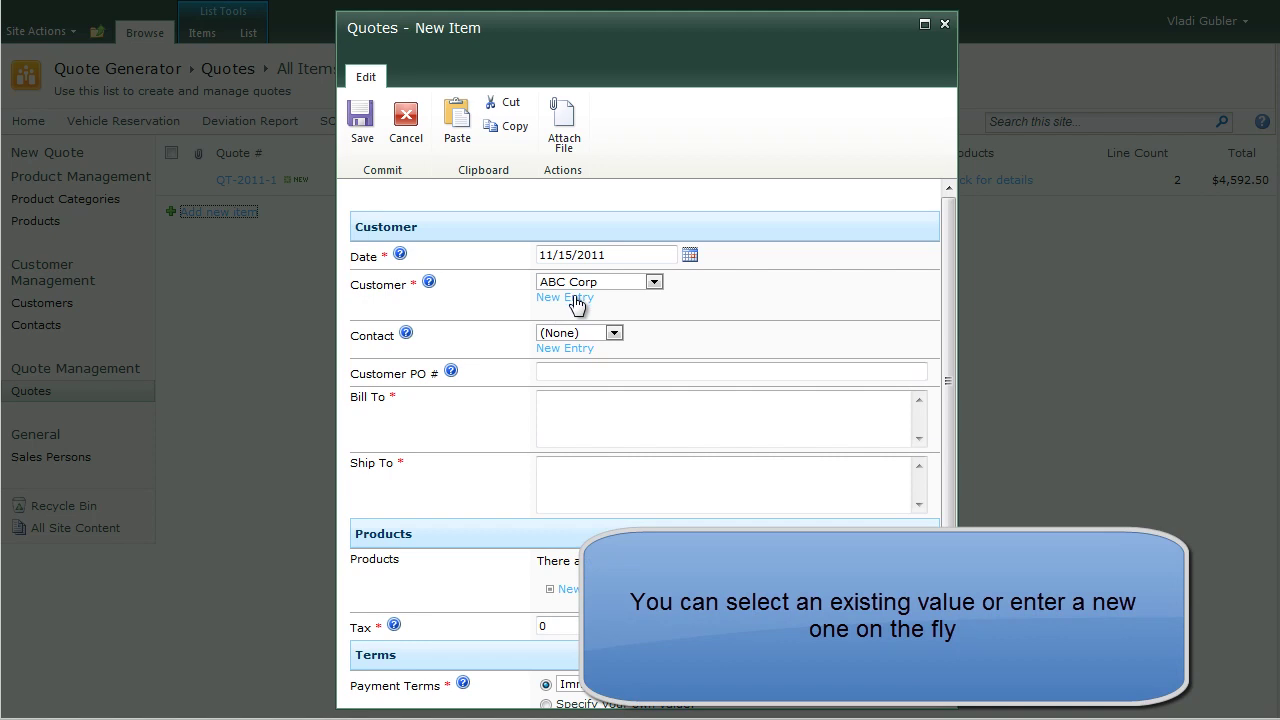
left_click(580, 298)
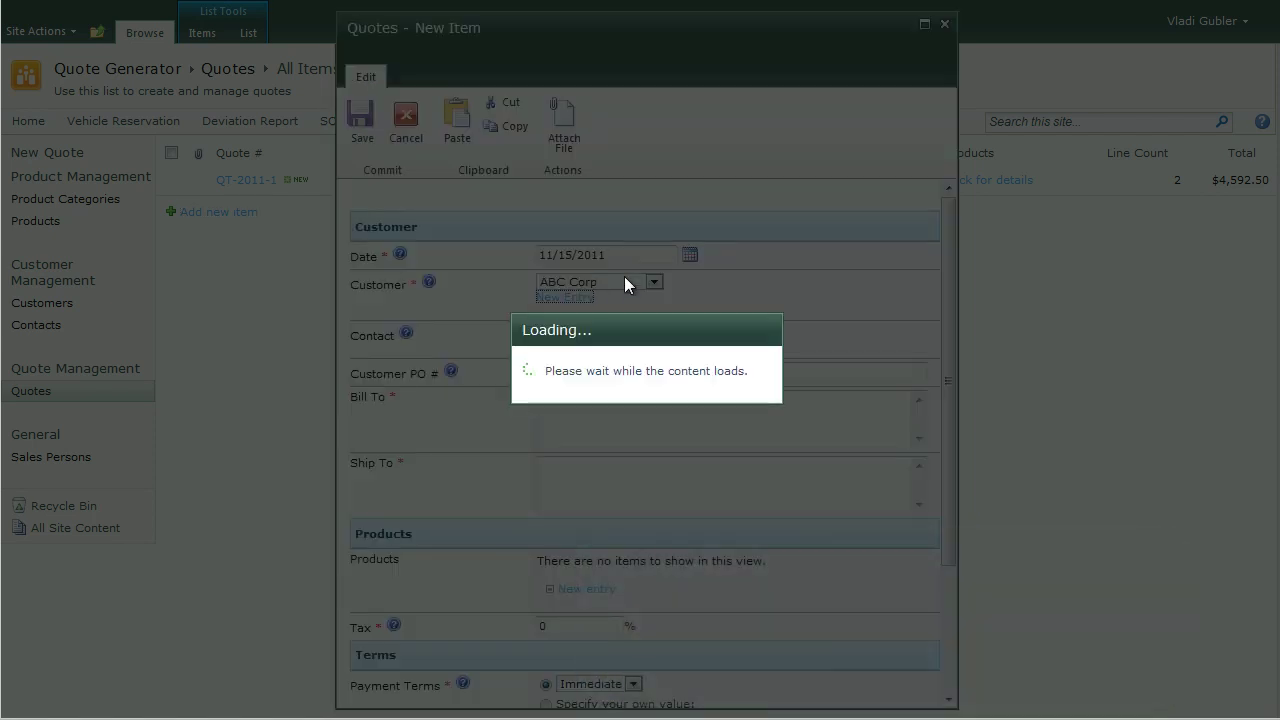
type("Brown Corp.")
key("Tab")
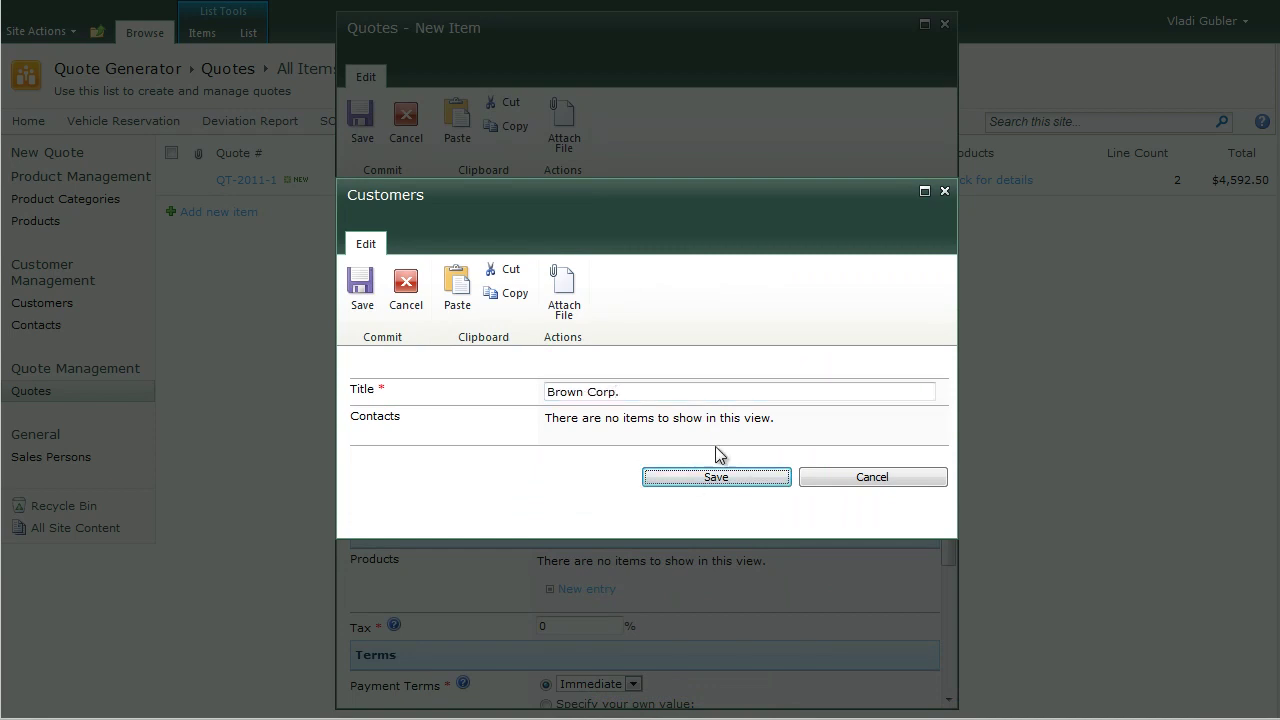
key("Return")
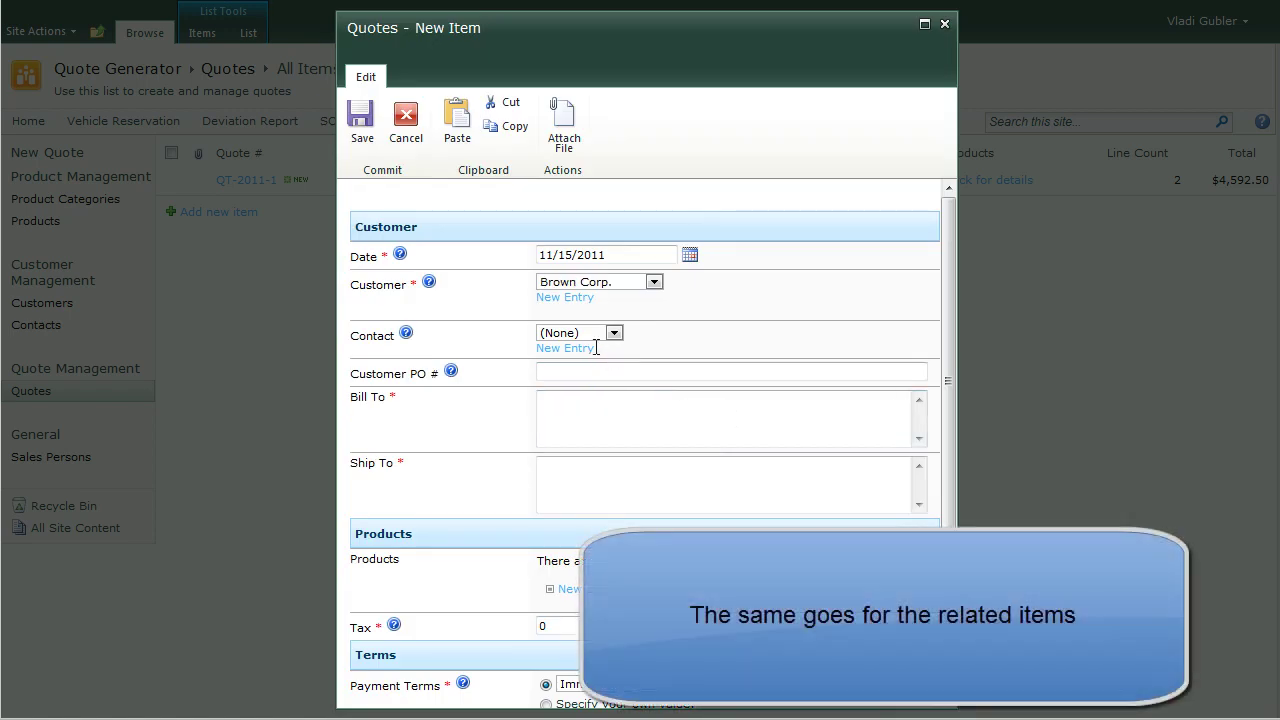
Step: Create a Brown Corp. Sales Manager contact with name, phone and e-mail
left_click(584, 349)
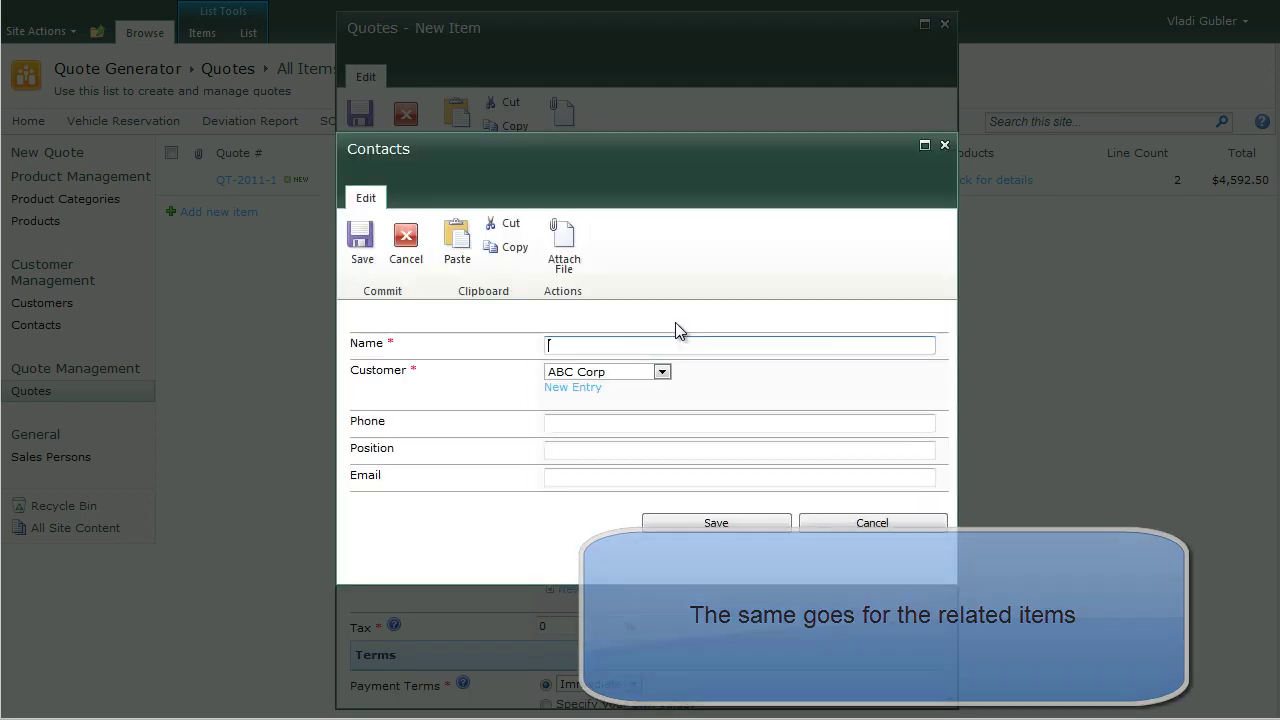
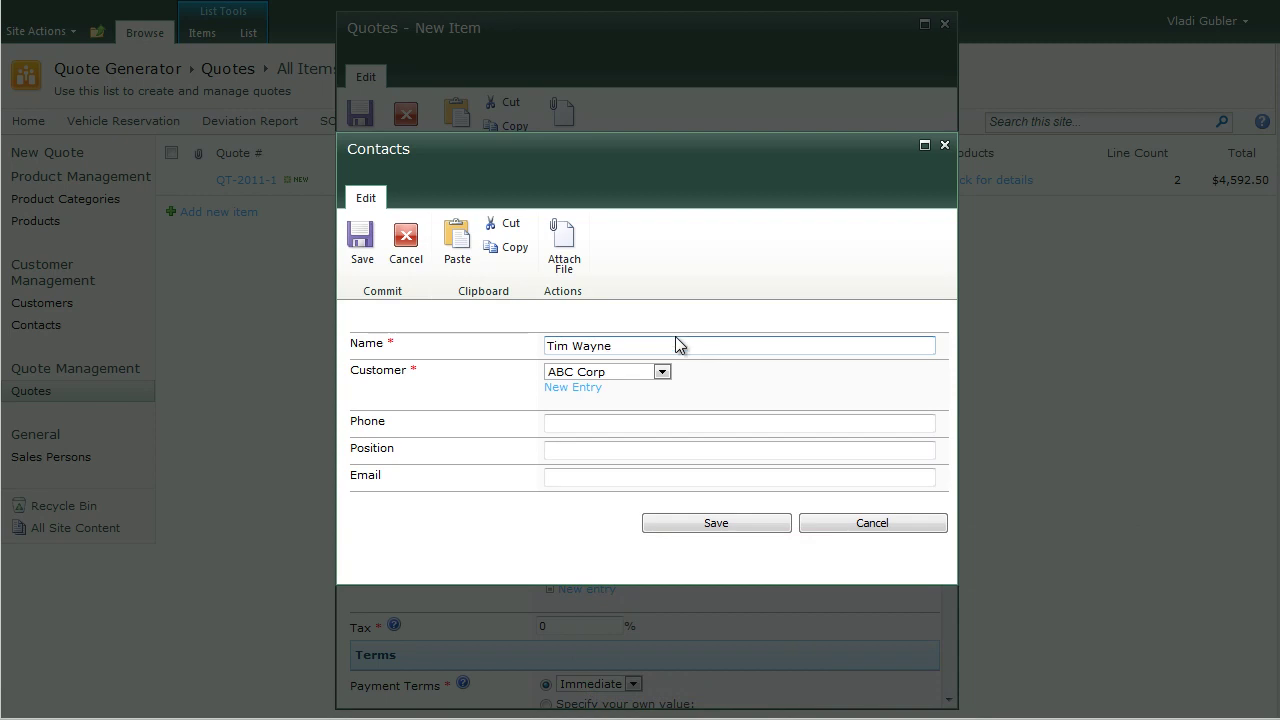
left_click(661, 372)
left_click(648, 414)
left_click(617, 423)
type("(555) 555-8888")
left_click(591, 450)
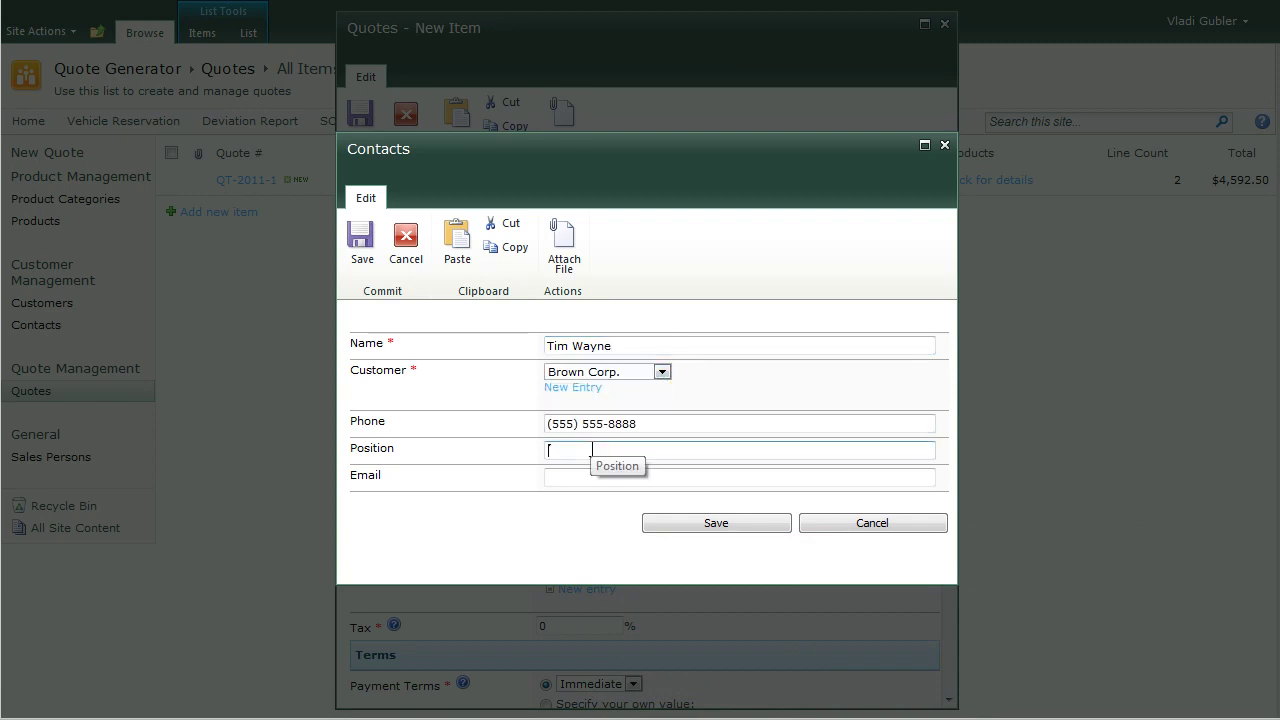
type("Sales Manager")
left_click(566, 478)
left_click(652, 523)
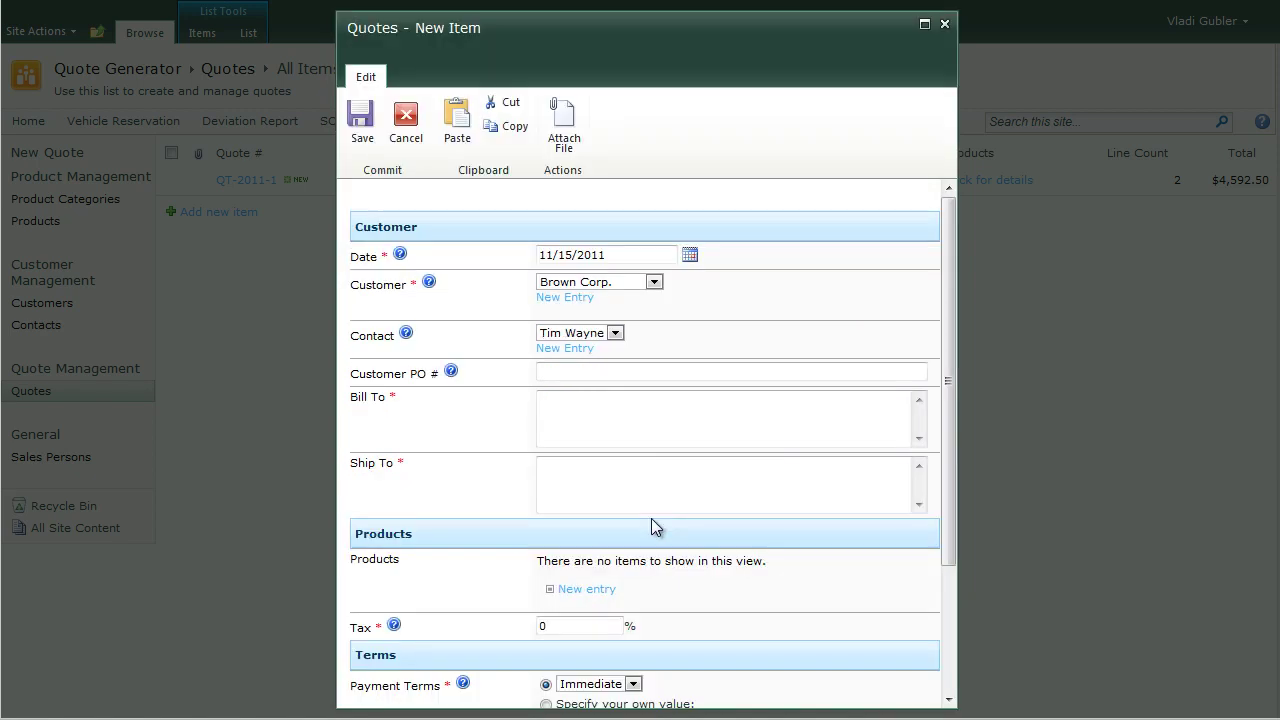
Step: Enter the customer PO number and billing address, and copy the address into Ship To
left_click(612, 368)
type("BC-23221")
left_click(594, 414)
key("ctrl+a")
key("ctrl+c")
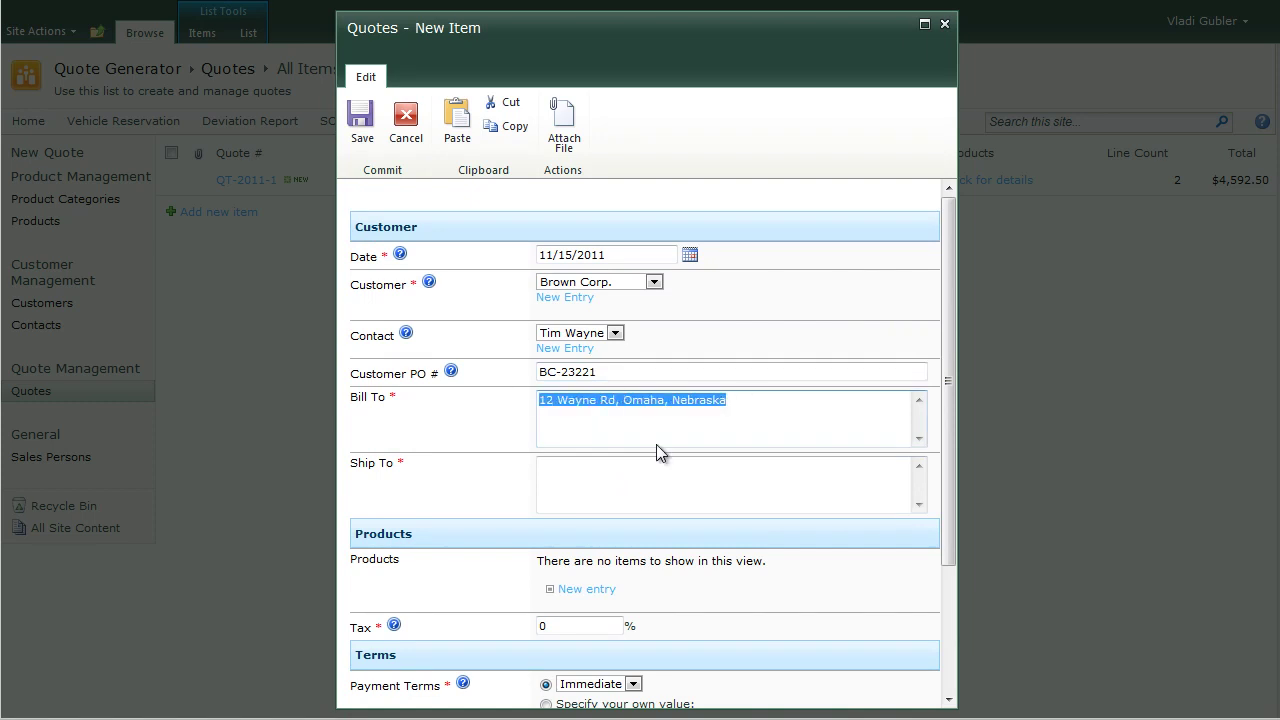
left_click(566, 477)
key("ctrl+v")
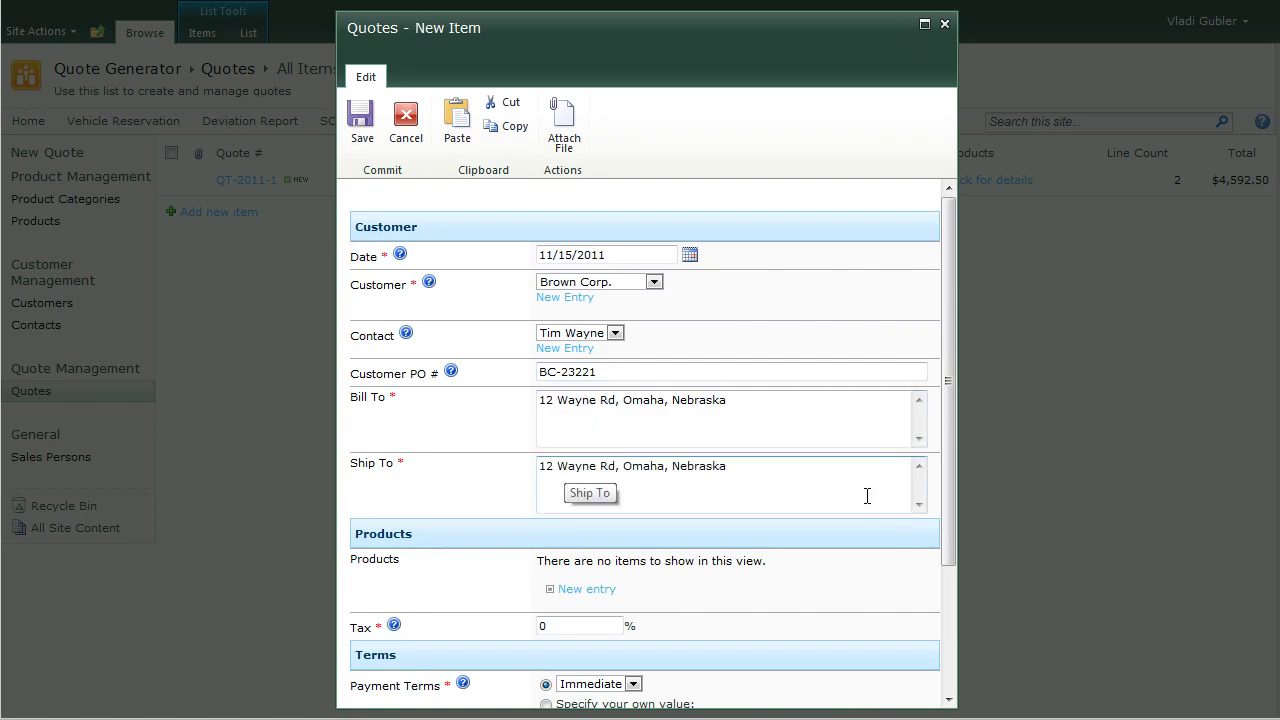
scroll(949, 458, "down", 3)
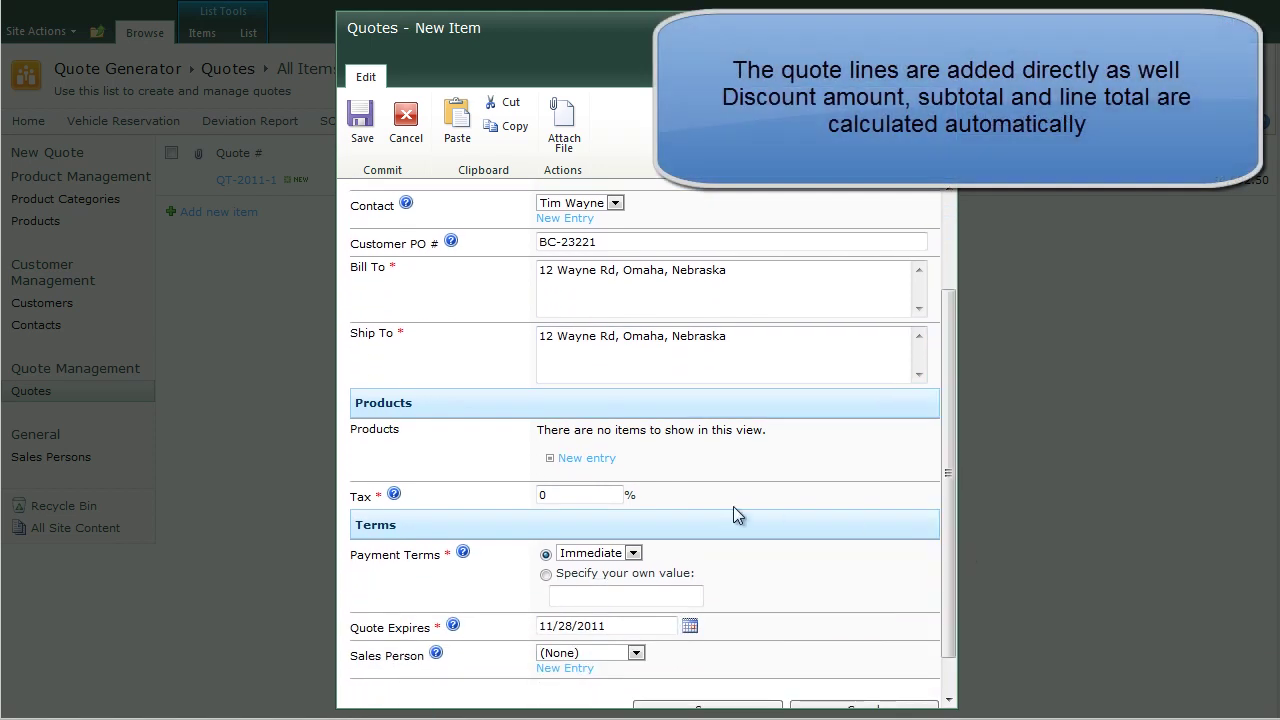
Step: Add quote line 'Dishwasher, compact': quantity 5 at $400, 10% discount
left_click(588, 459)
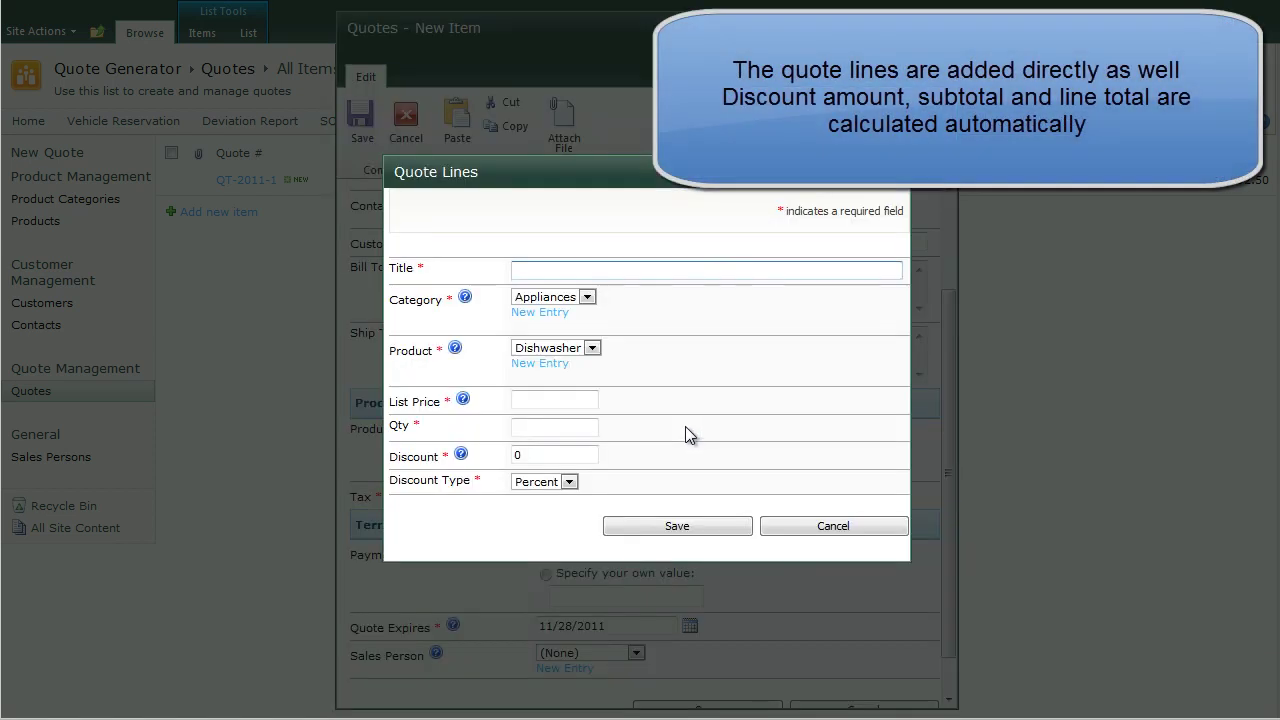
type("Dishwasher, compact")
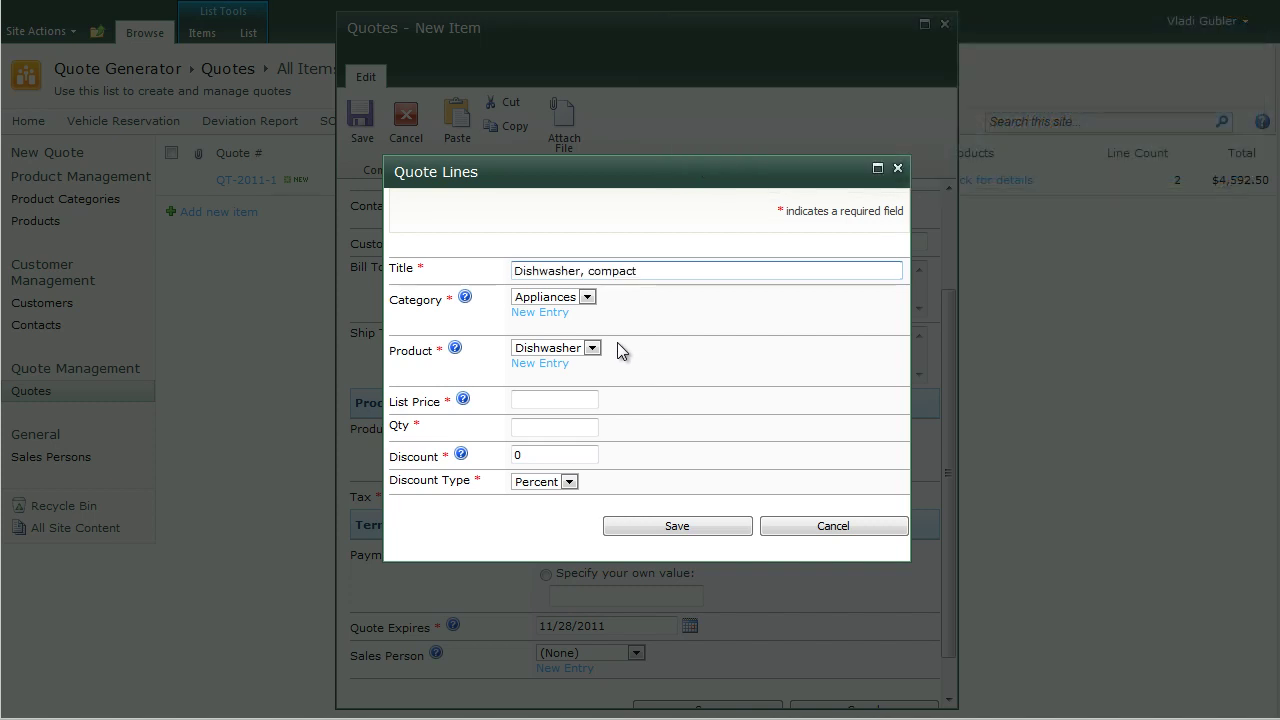
left_click(563, 401)
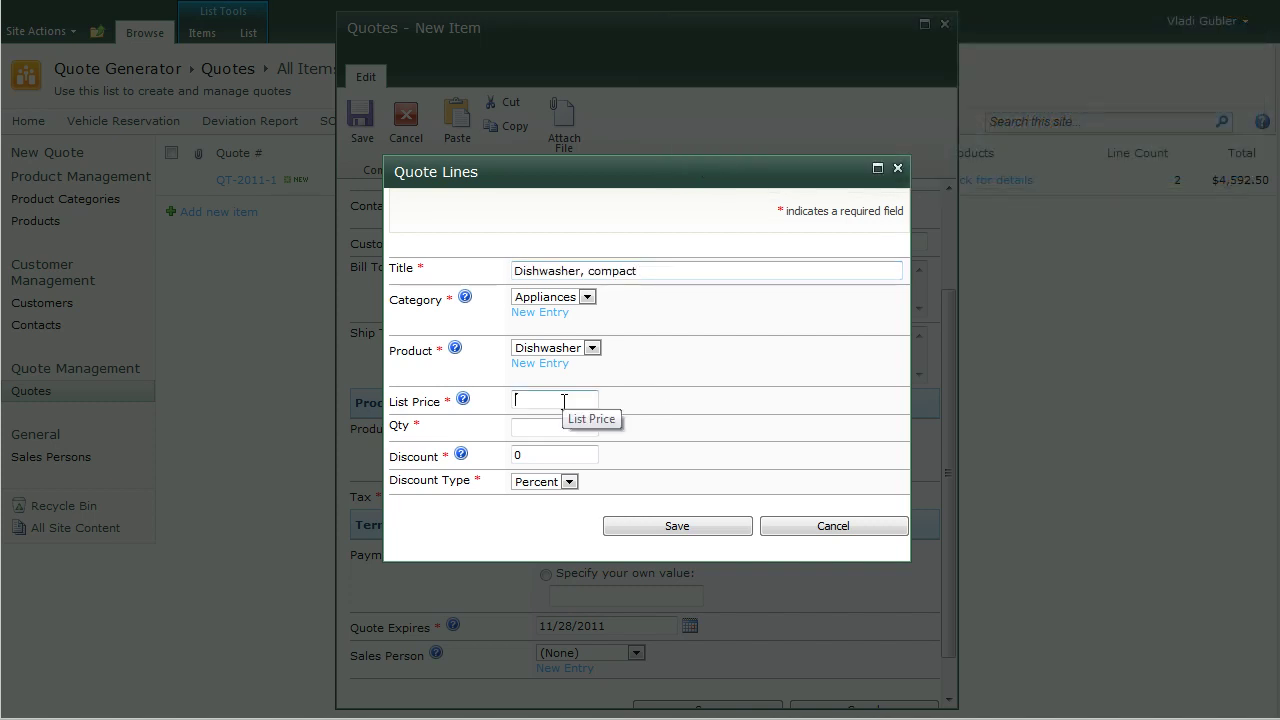
type("400")
left_click(555, 427)
type("5")
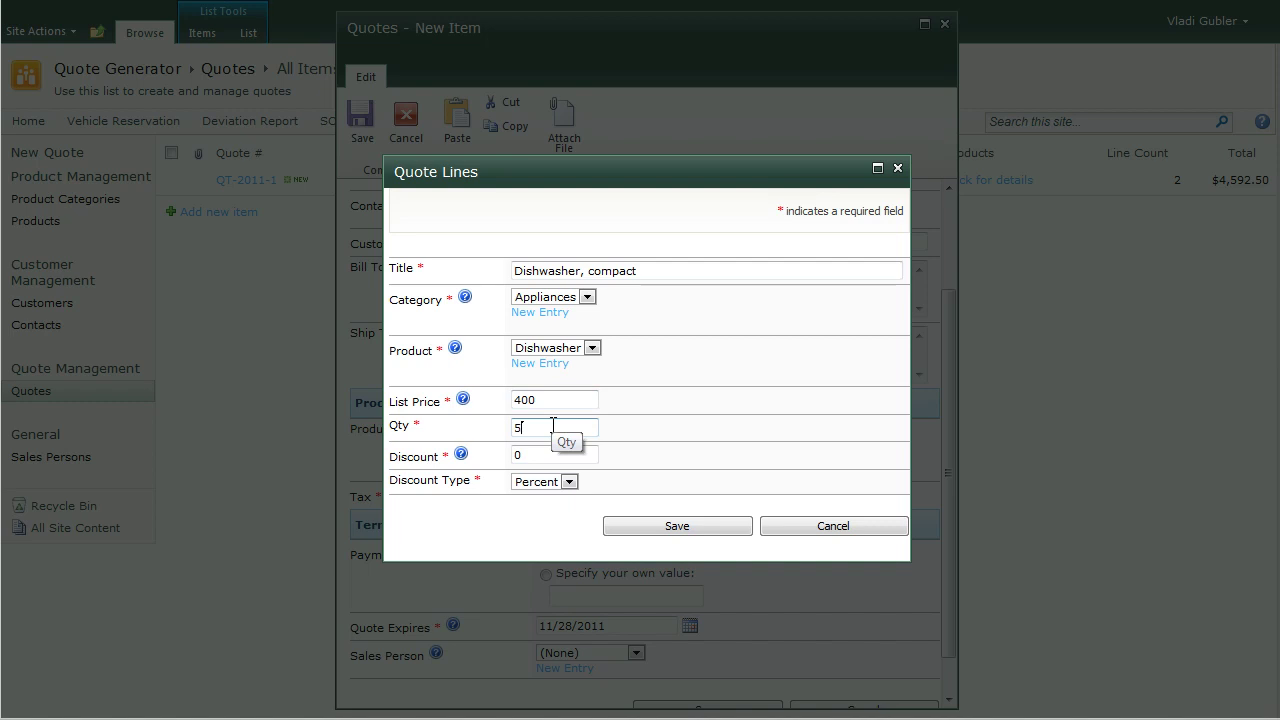
key("Tab")
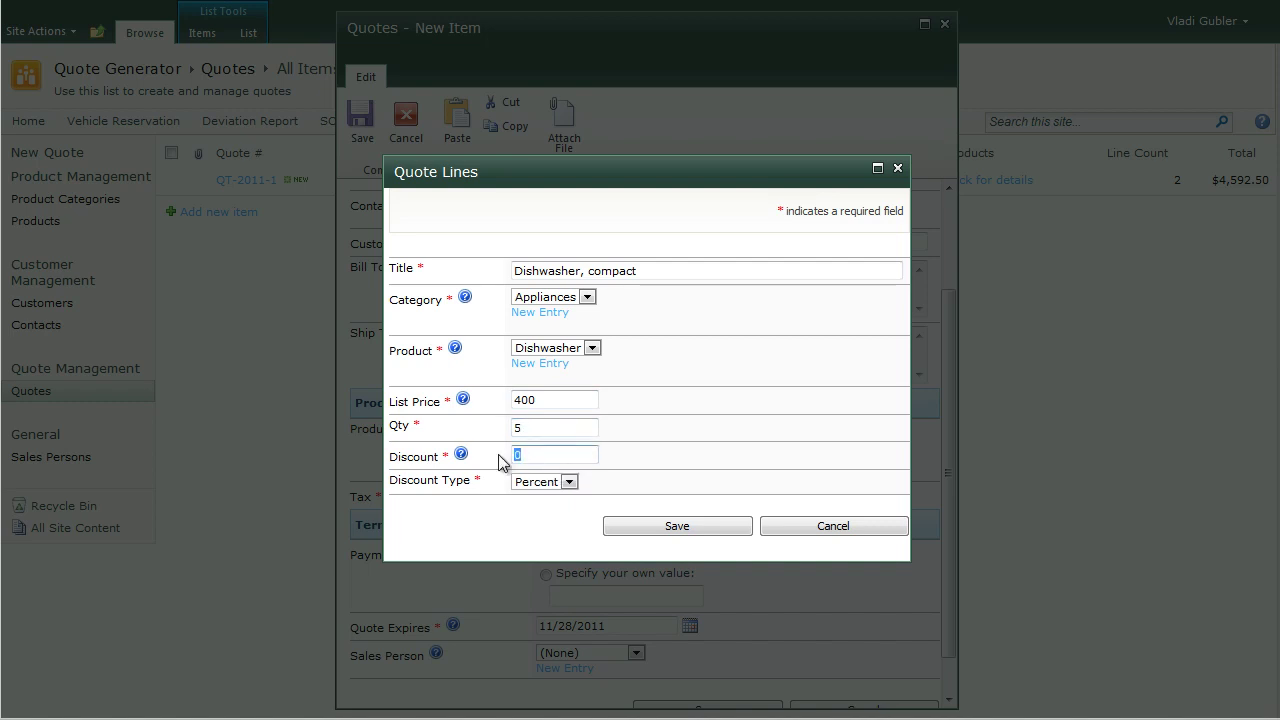
type("10")
left_click(662, 527)
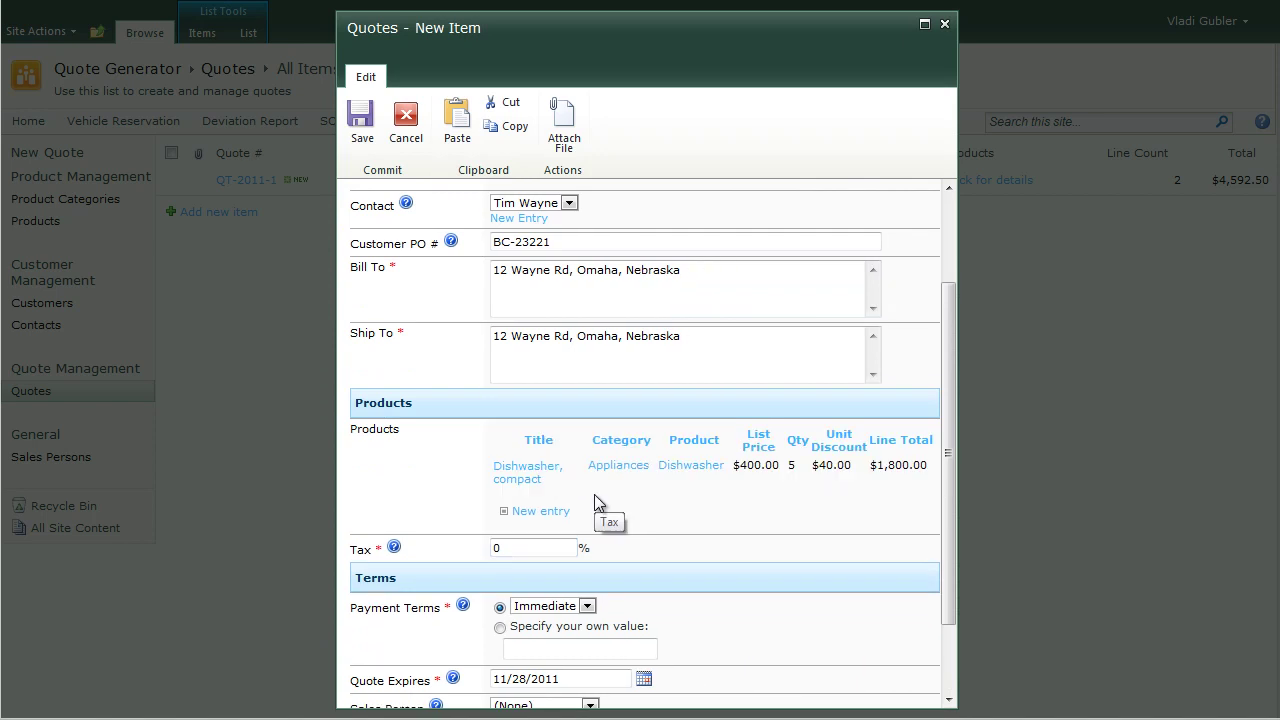
Step: Add a Dryer quote line: quantity 4 at $300, 10% discount
left_click(539, 513)
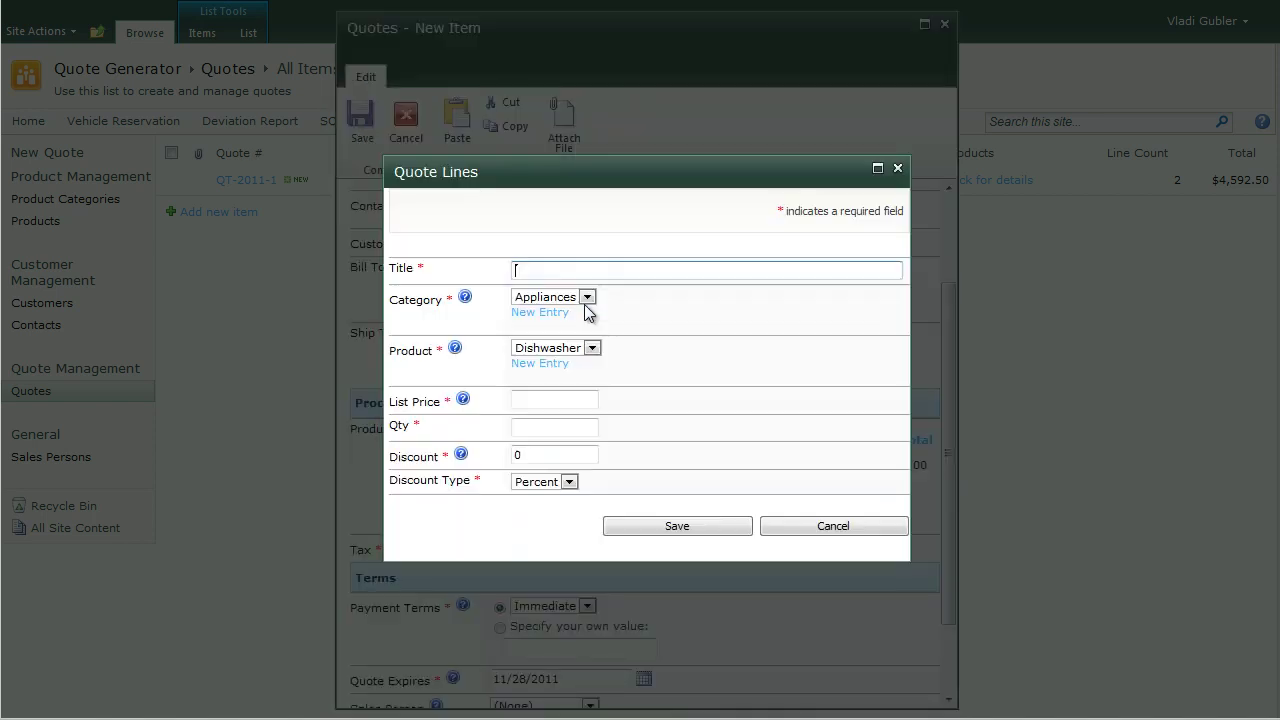
type("Dryer, top-loading")
left_click(591, 348)
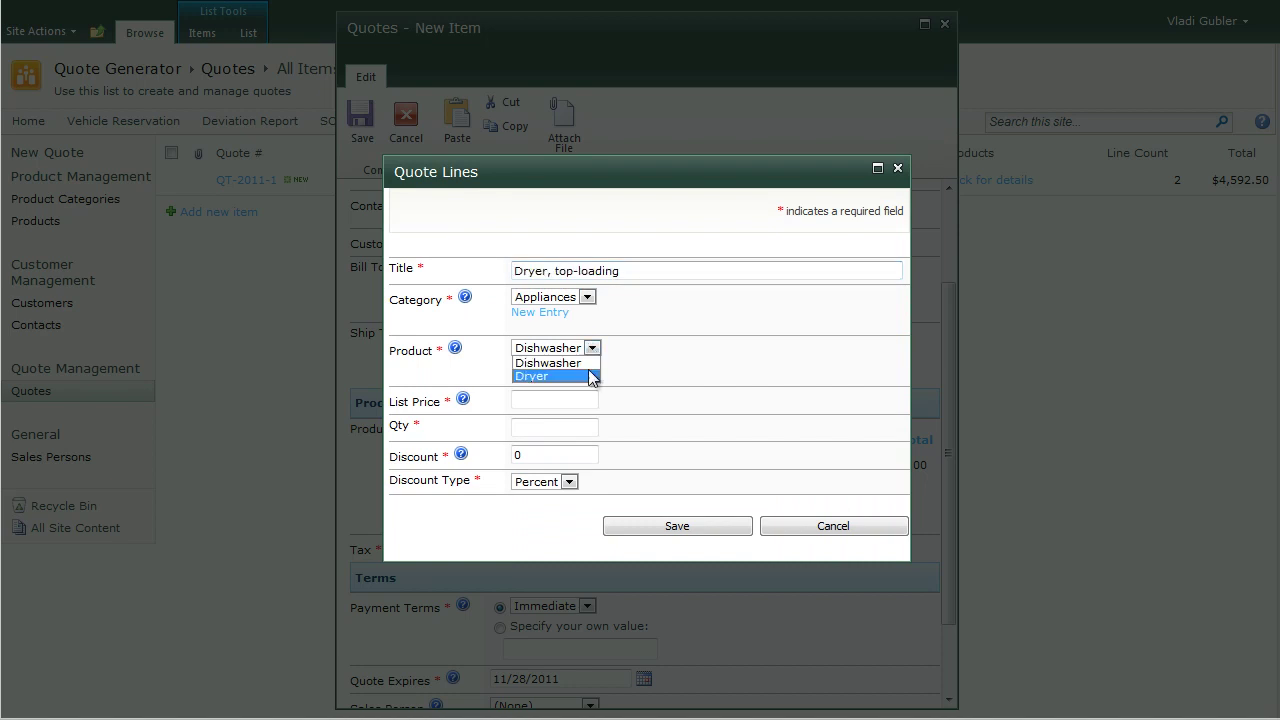
left_click(591, 377)
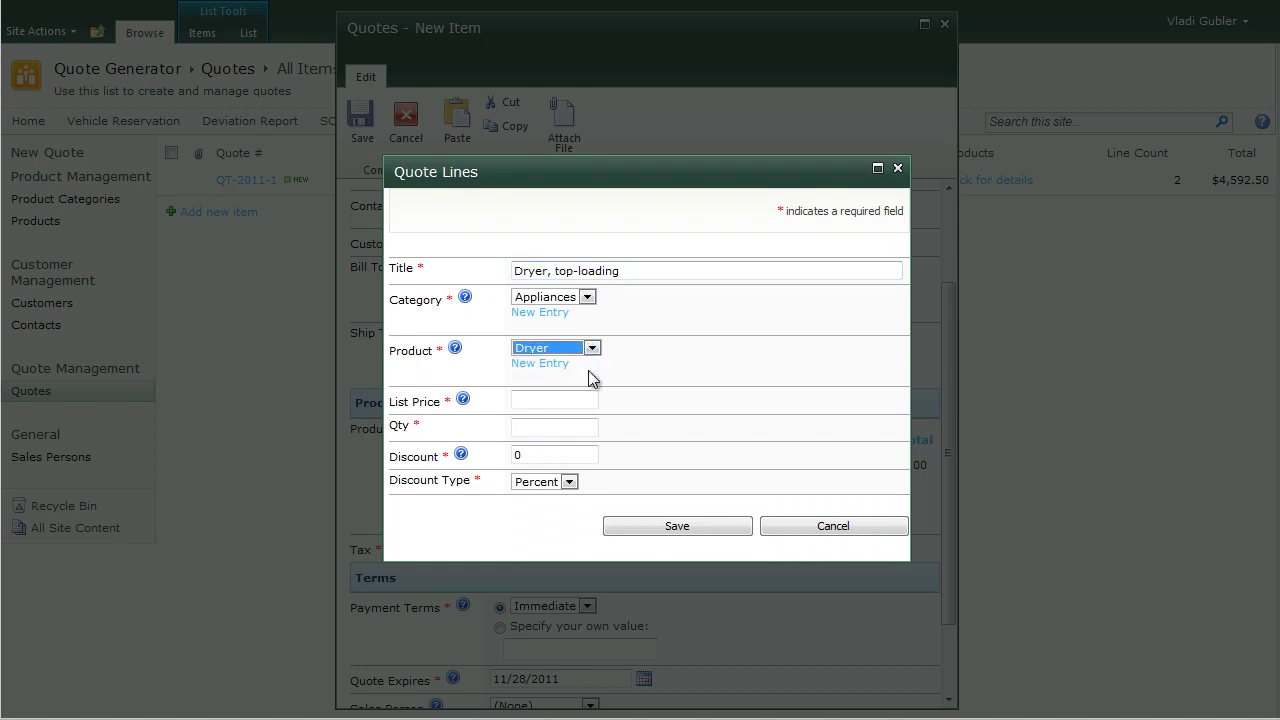
left_click(547, 400)
type("300")
left_click(534, 425)
type("4")
key("Tab")
type("10")
left_click(647, 531)
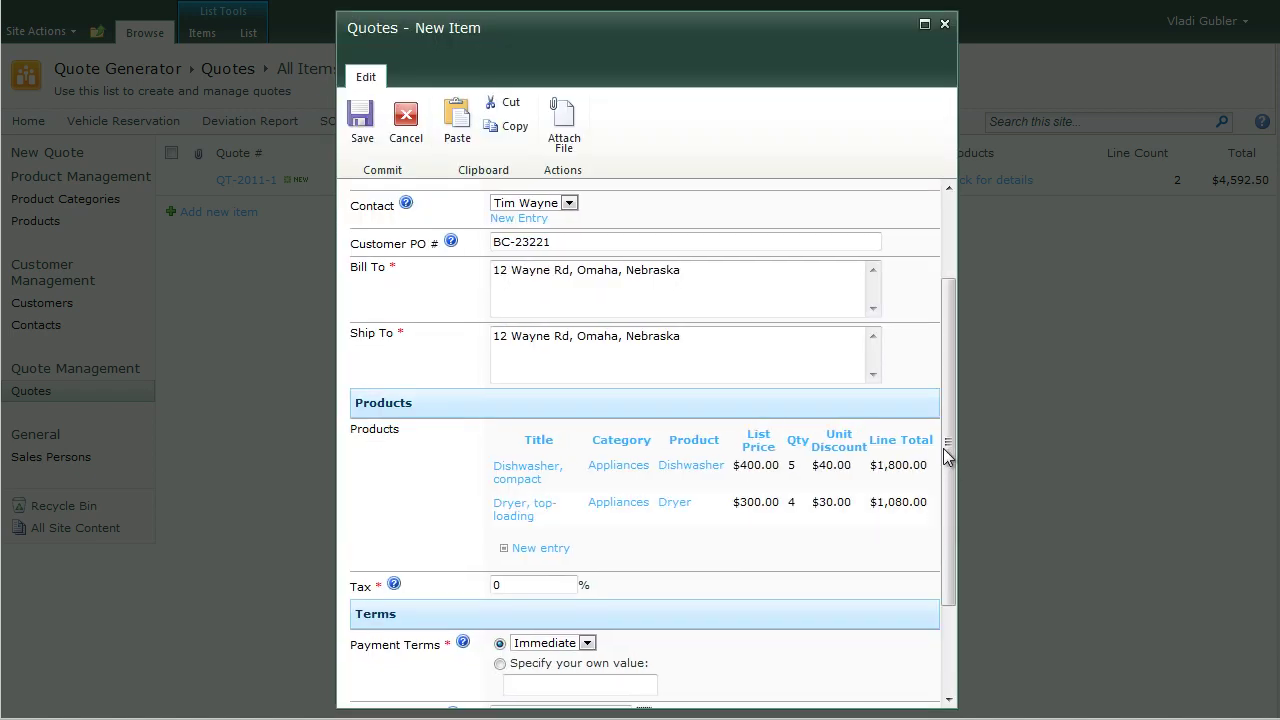
Step: Set payment terms to Net 30, assign a sales person, and save the quote
left_click_drag(950, 450, 953, 534)
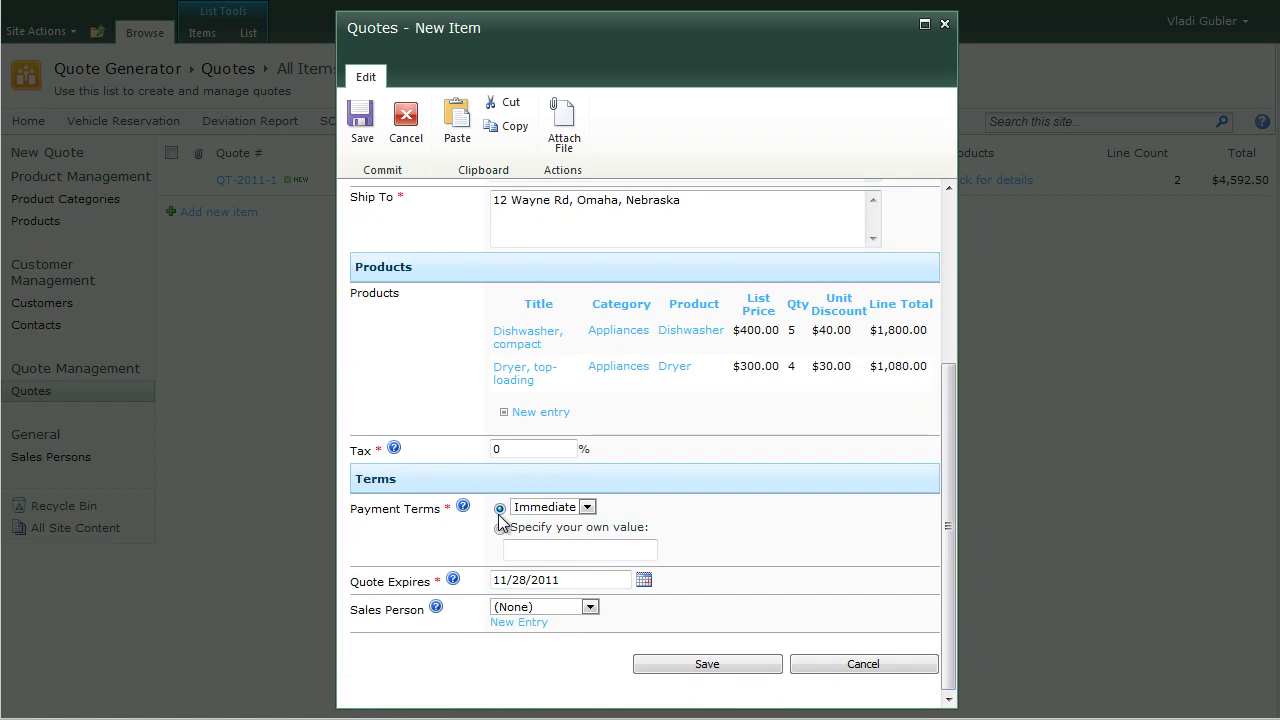
left_click(587, 507)
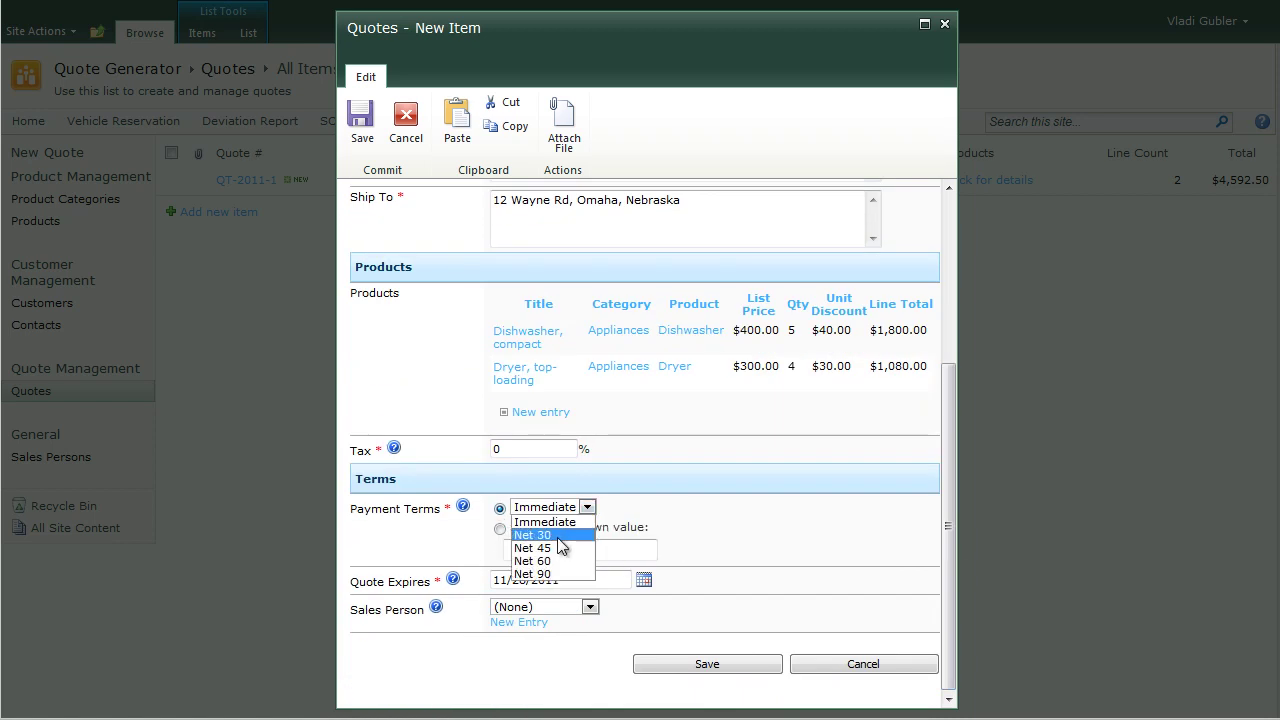
left_click(557, 537)
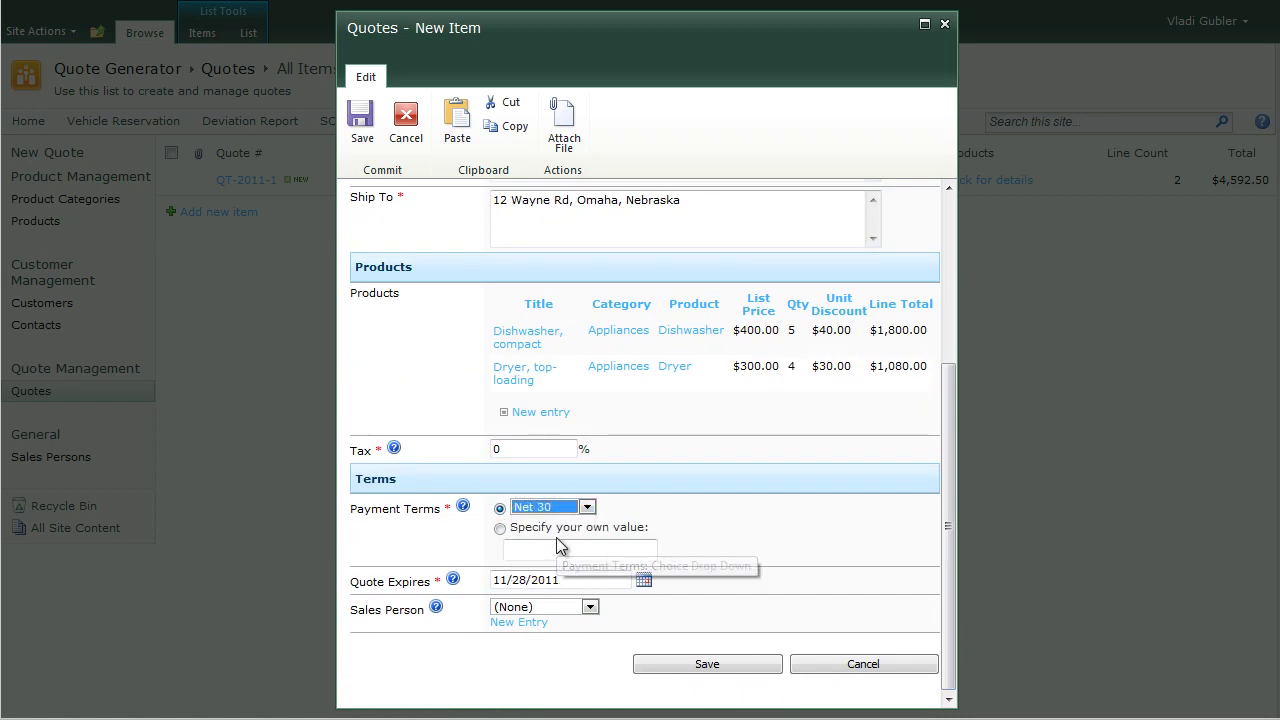
left_click(590, 608)
left_click(578, 635)
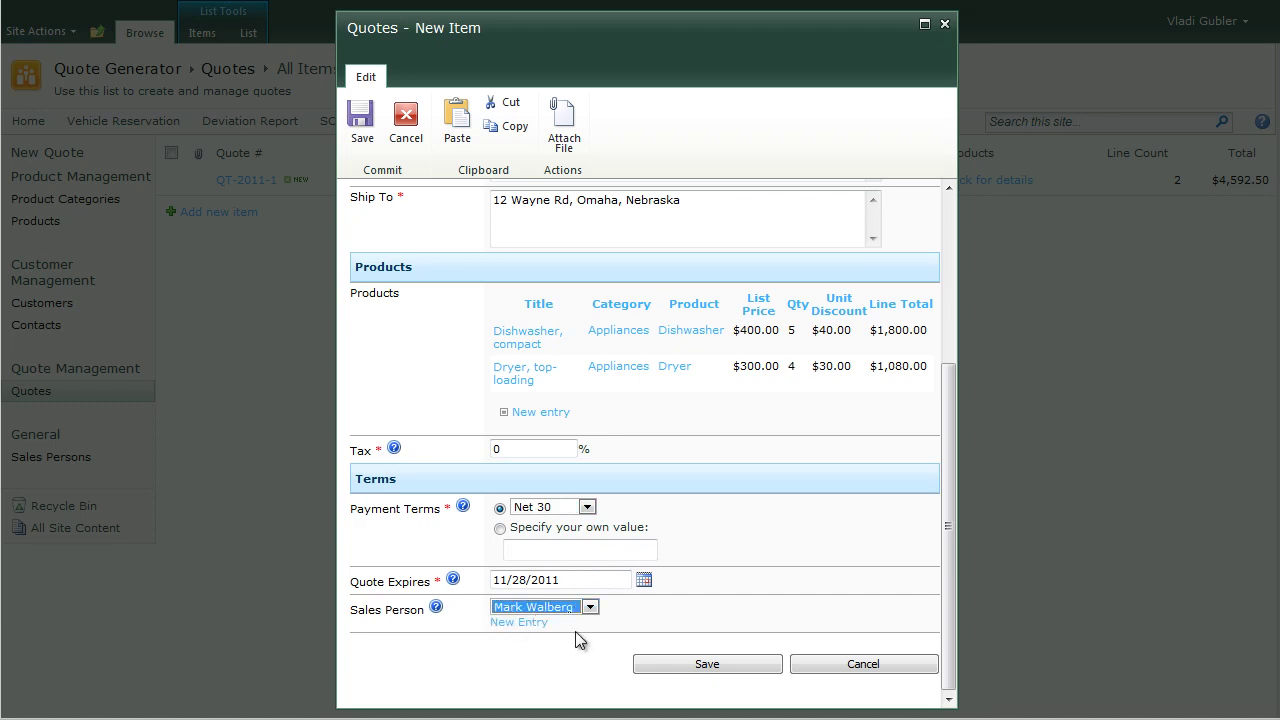
left_click(652, 668)
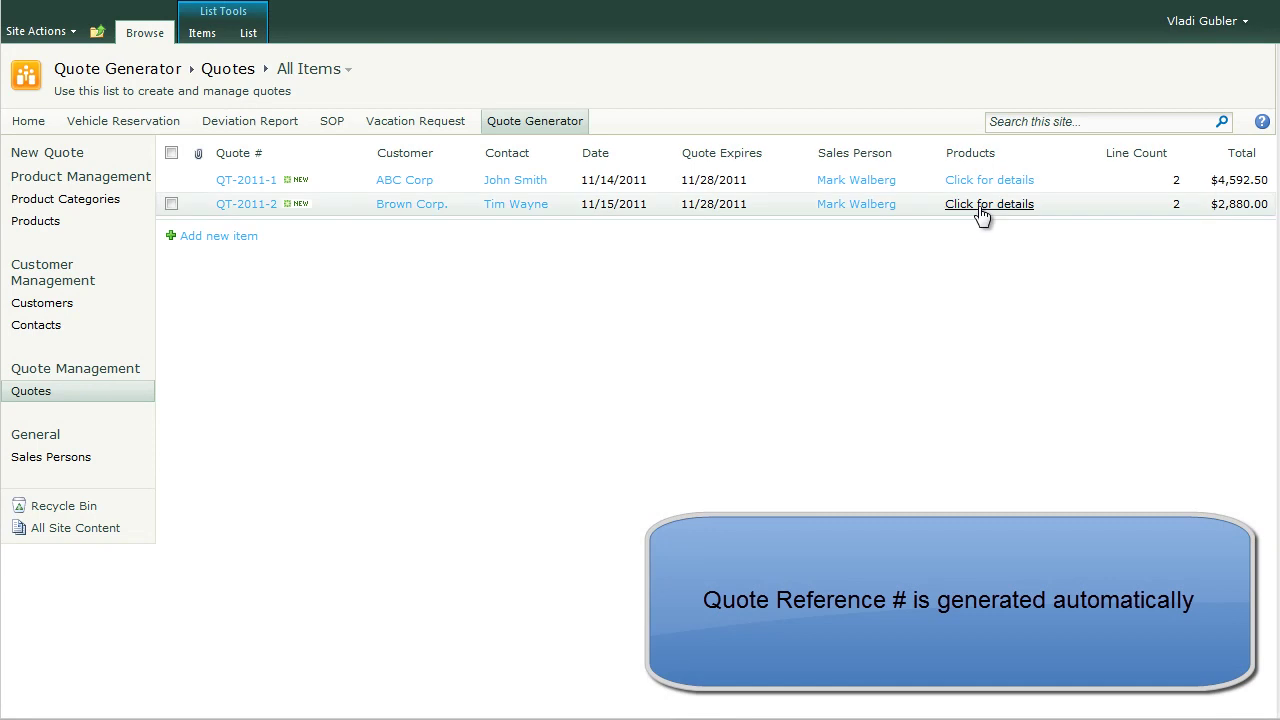
left_click(978, 210)
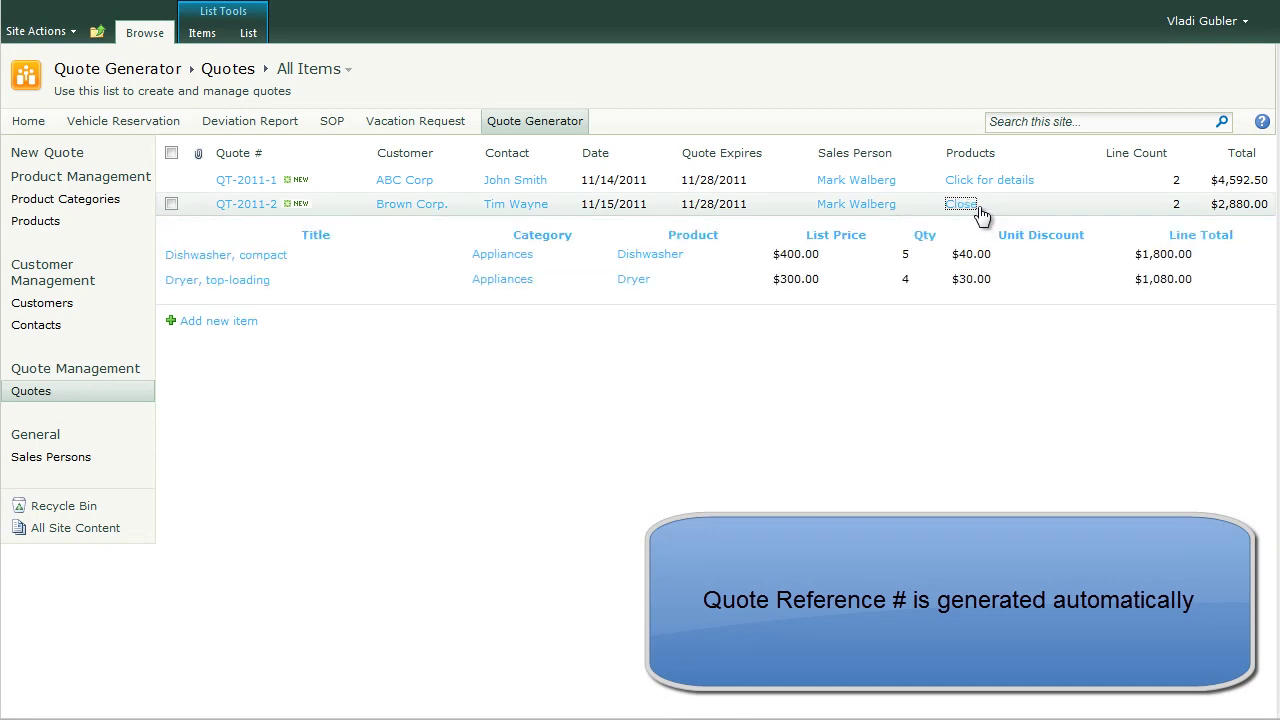
left_click(972, 208)
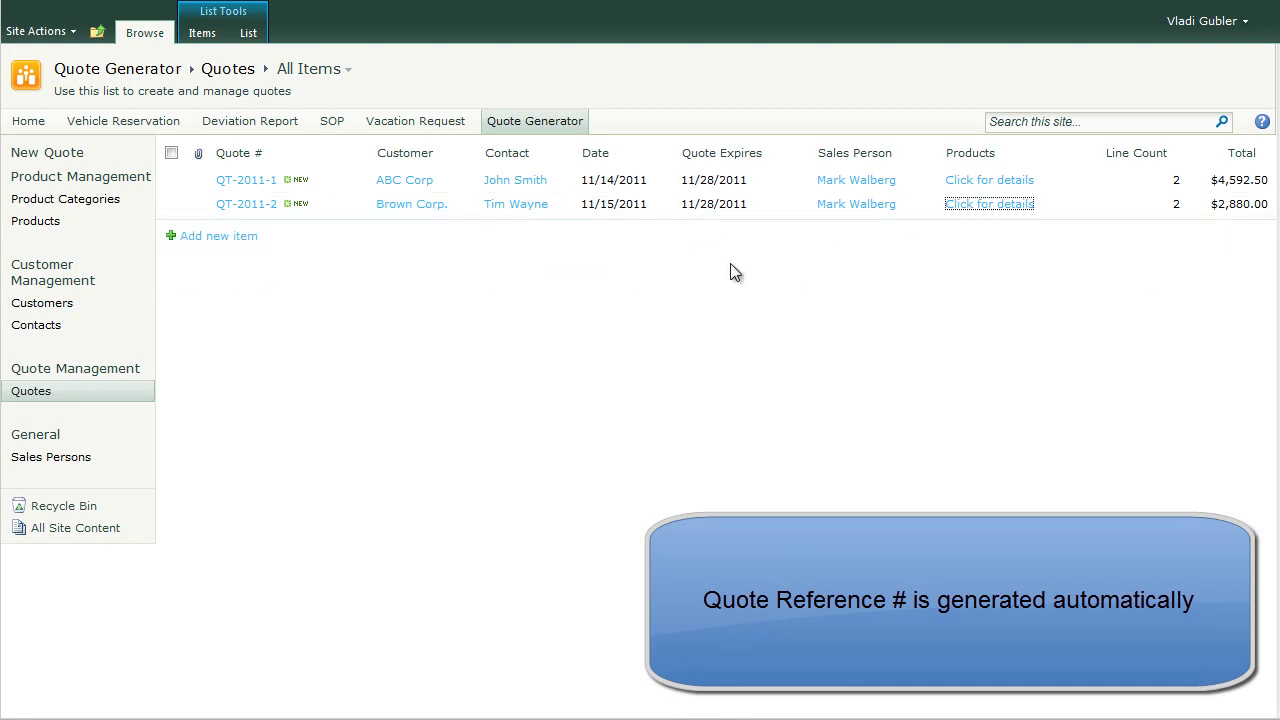
left_click(245, 206)
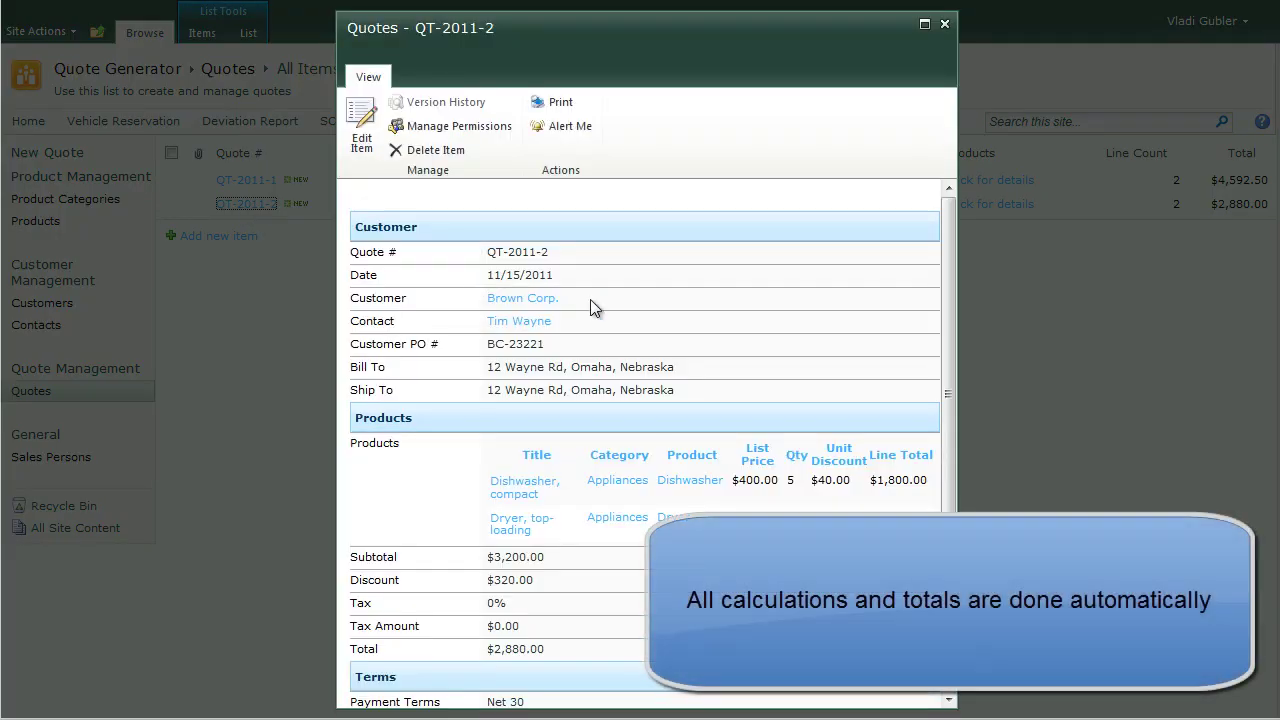
left_click_drag(948, 307, 952, 392)
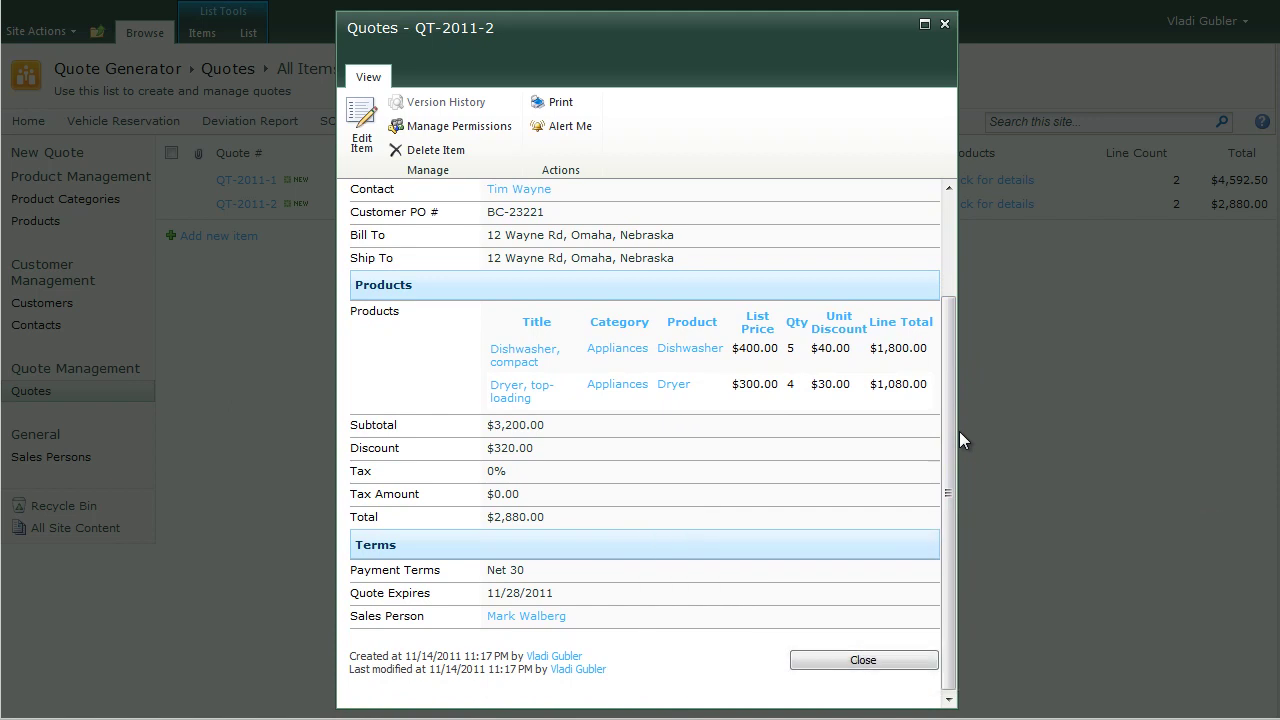
left_click(864, 659)
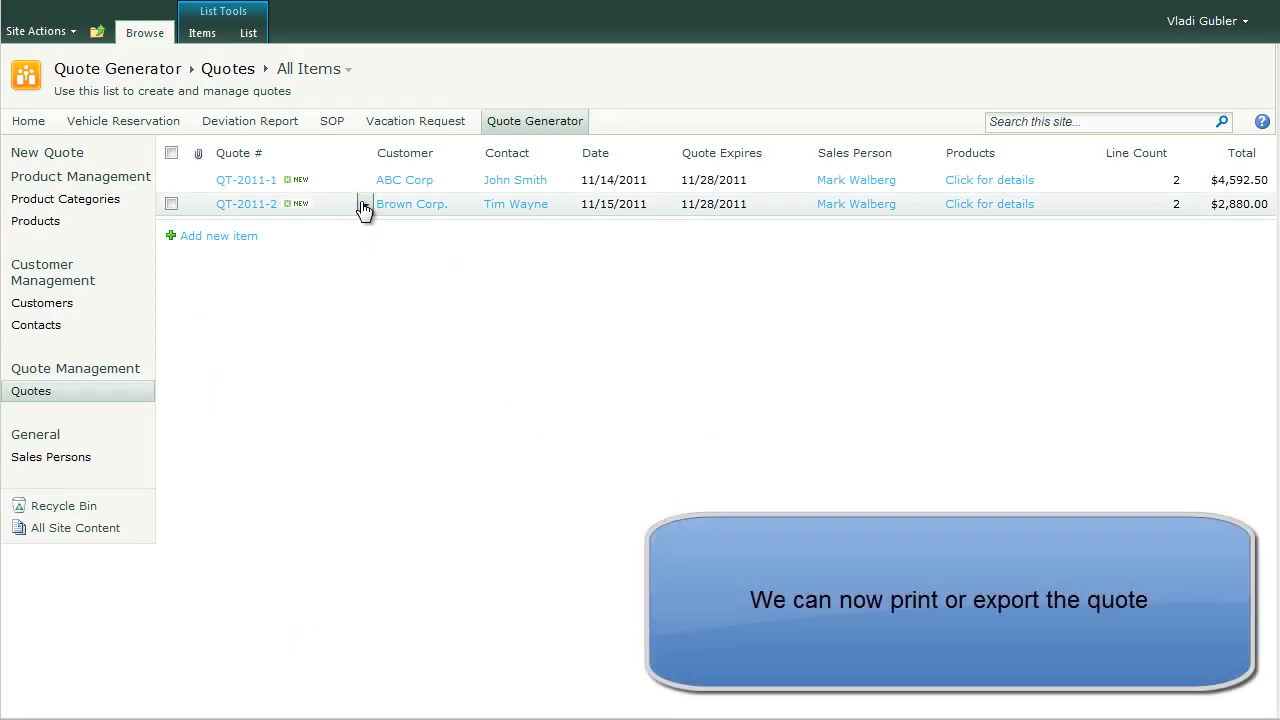
Step: Show the print preview of quote QT-2011-2 and export it to PDF
left_click(364, 207)
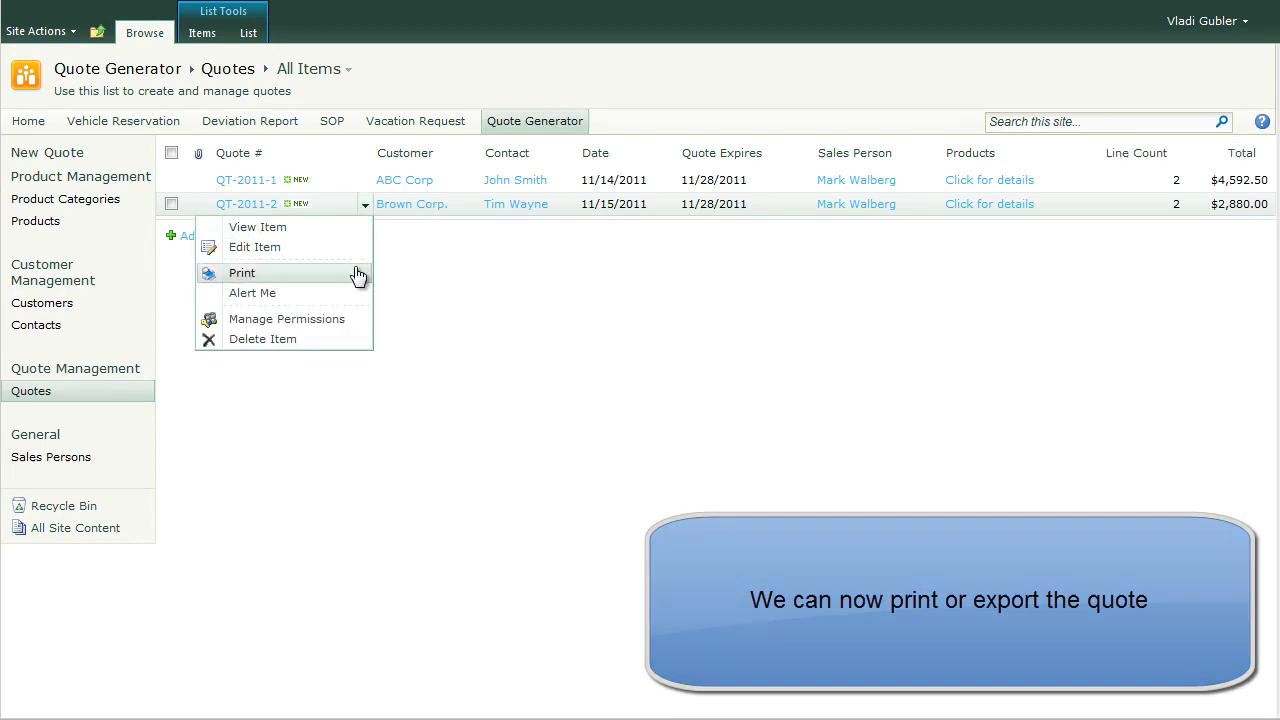
left_click(358, 274)
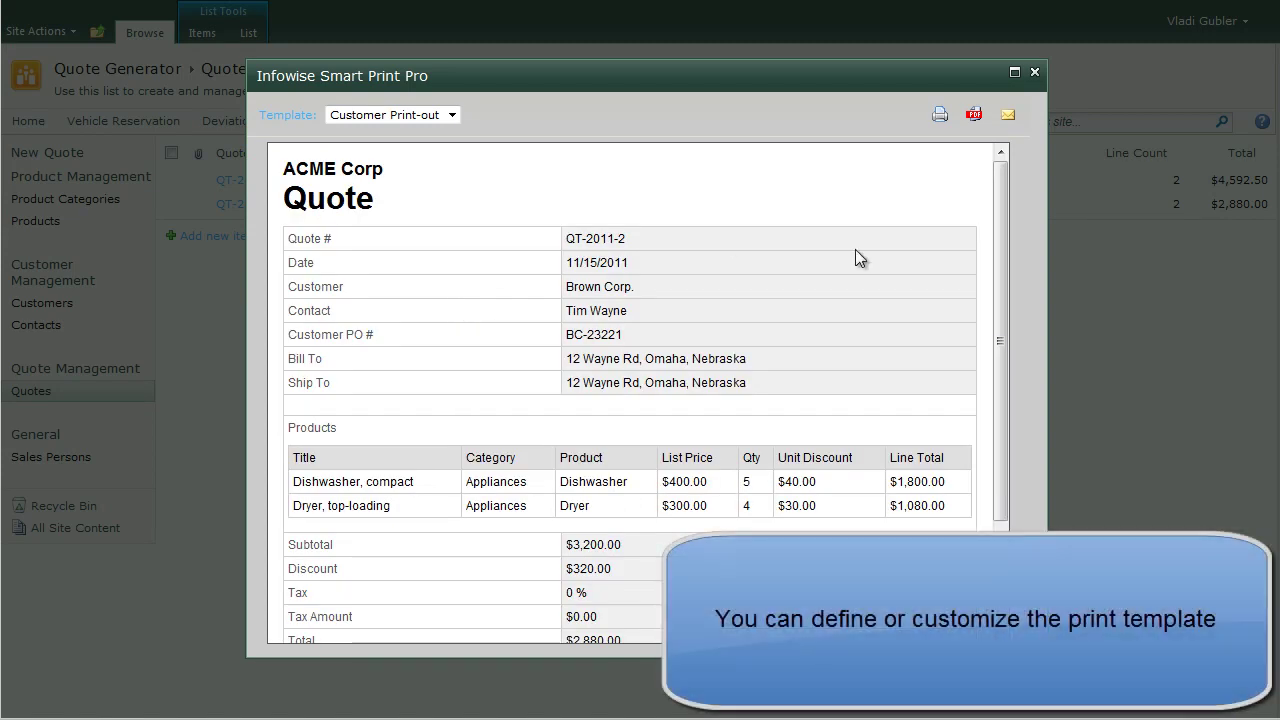
left_click_drag(1002, 230, 1004, 180)
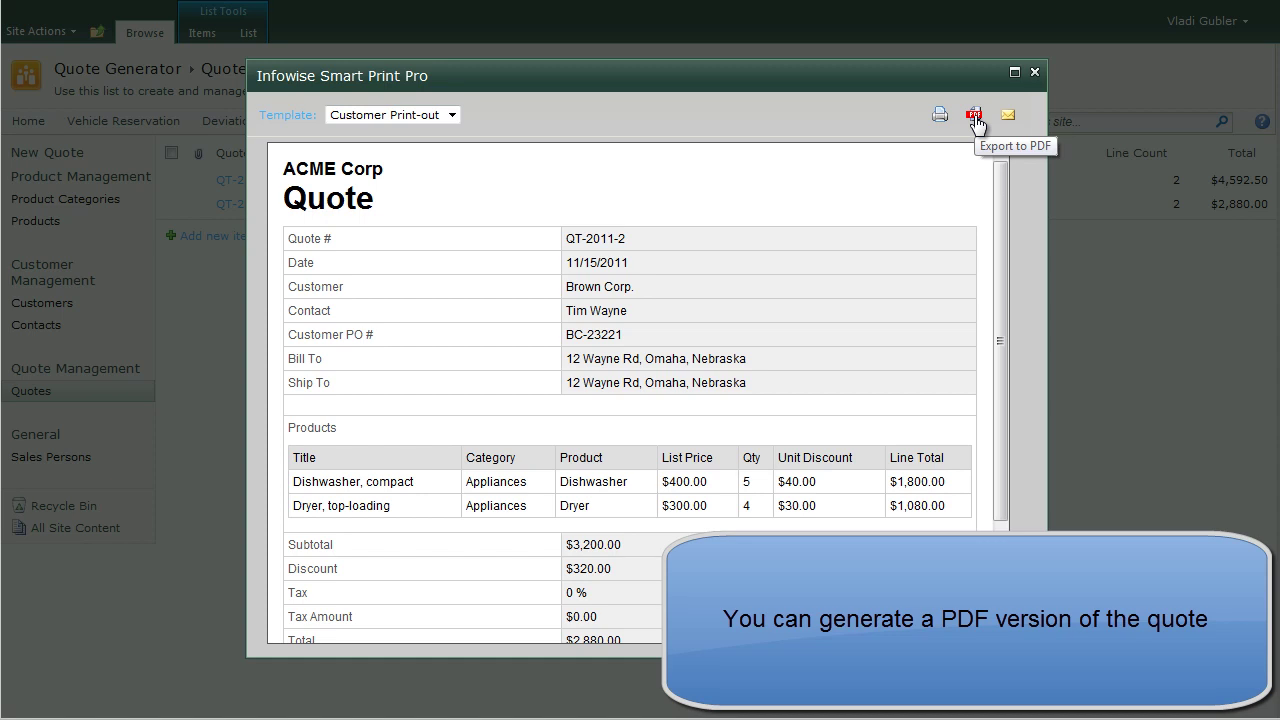
left_click(974, 116)
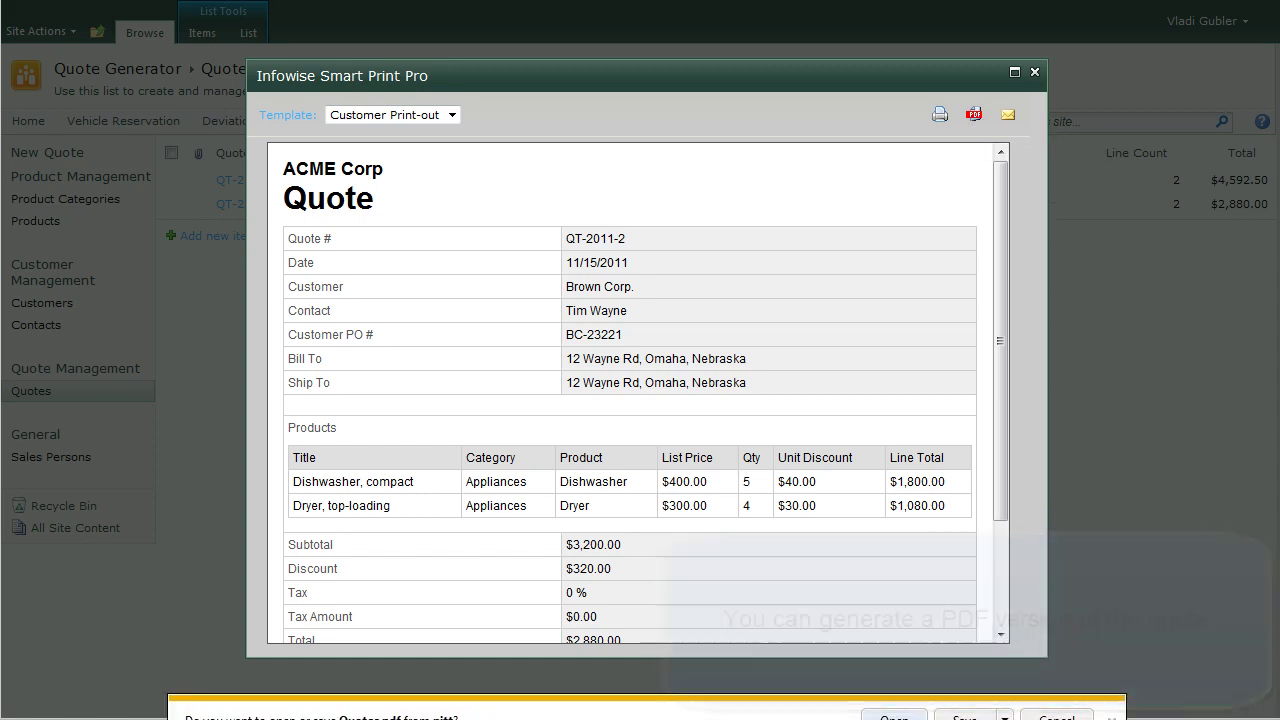
Step: Open the downloaded Quotes.pdf and move Adobe Reader fully on screen
left_click(893, 703)
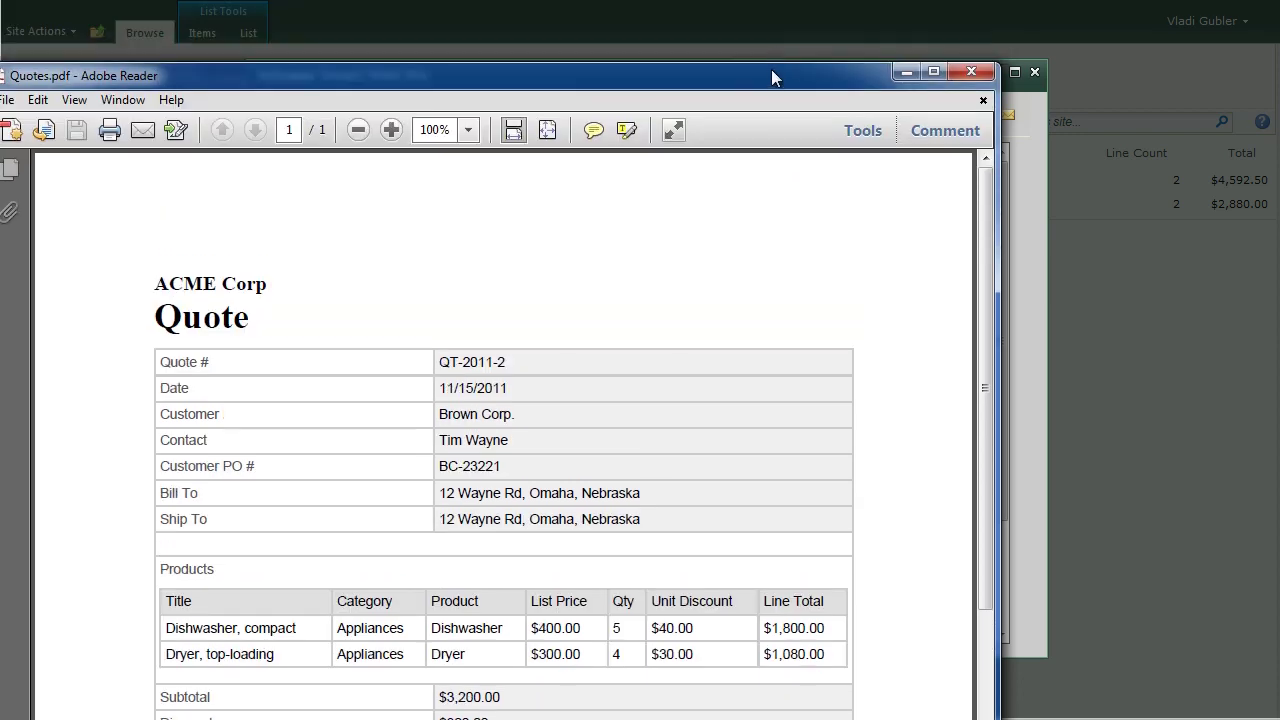
left_click_drag(761, 73, 889, 85)
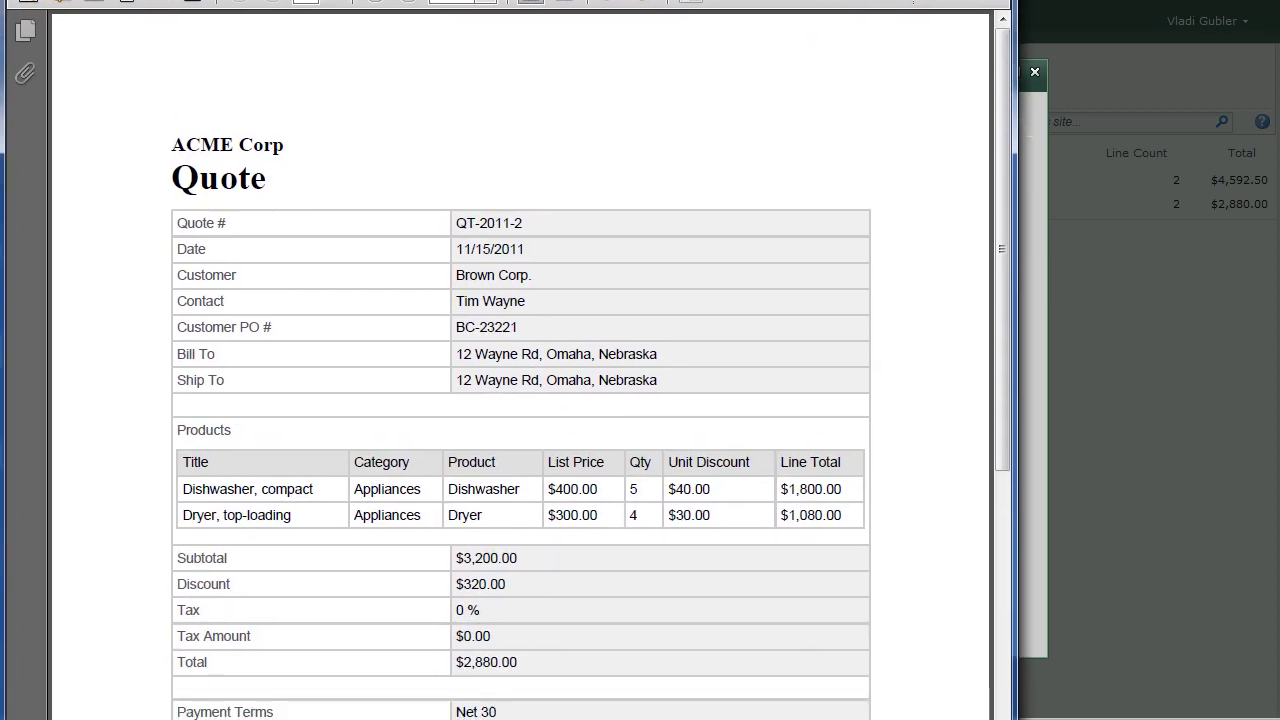